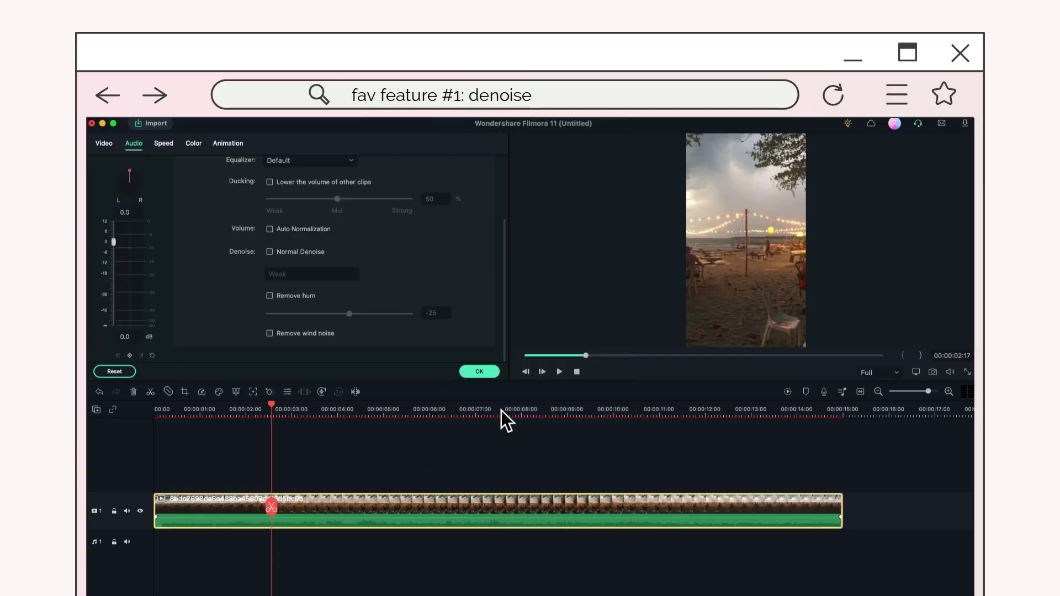
# - Apply Mid denoise with hum and wind-noise removal to the beach clip, then split it
pyautogui.click(305, 276)
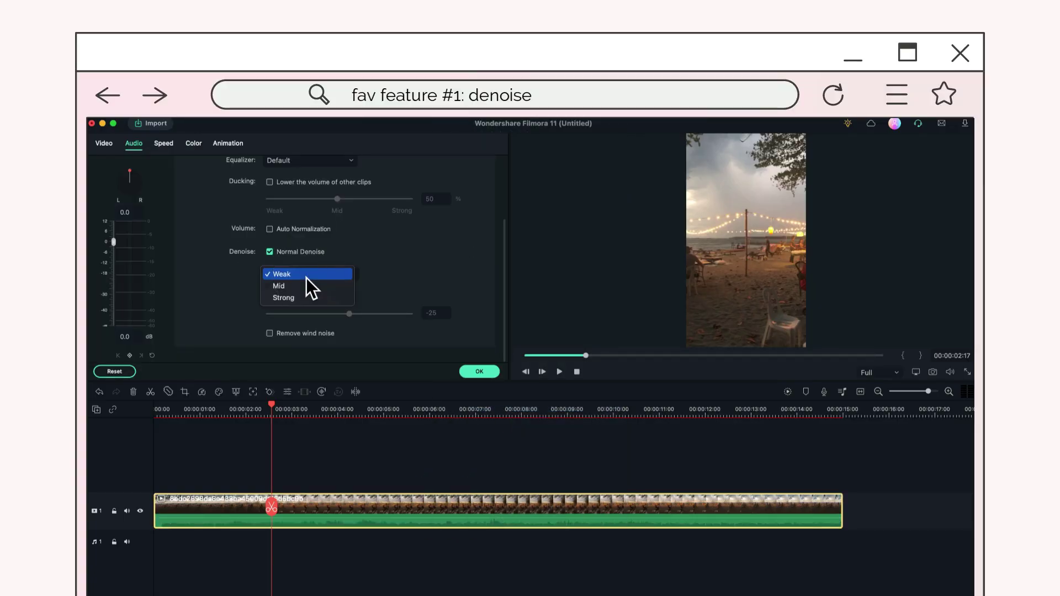
pyautogui.click(302, 288)
pyautogui.click(270, 298)
pyautogui.click(271, 333)
pyautogui.click(477, 372)
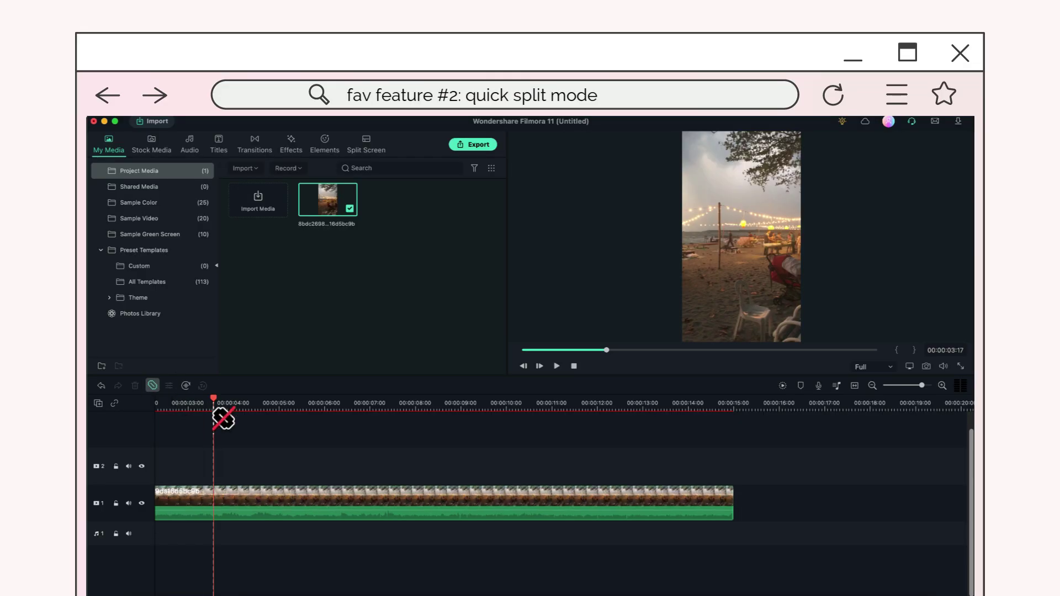
pyautogui.click(250, 497)
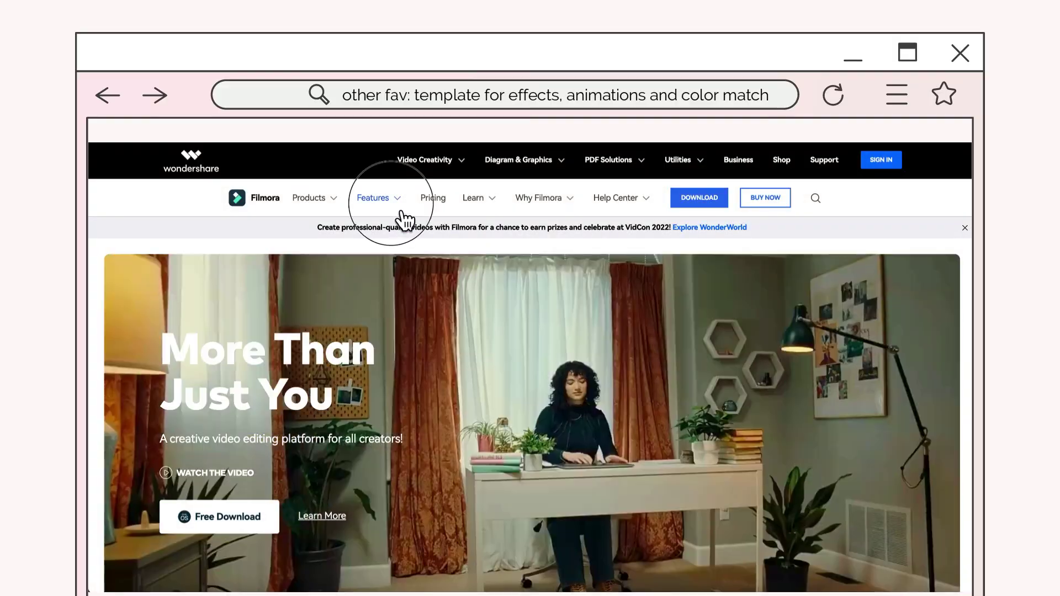
# - Open the All Features page from the site's Features menu and scroll through the feature cards
pyautogui.moveTo(406, 220)
pyautogui.click(545, 393)
pyautogui.scroll(-15, 591, 472)
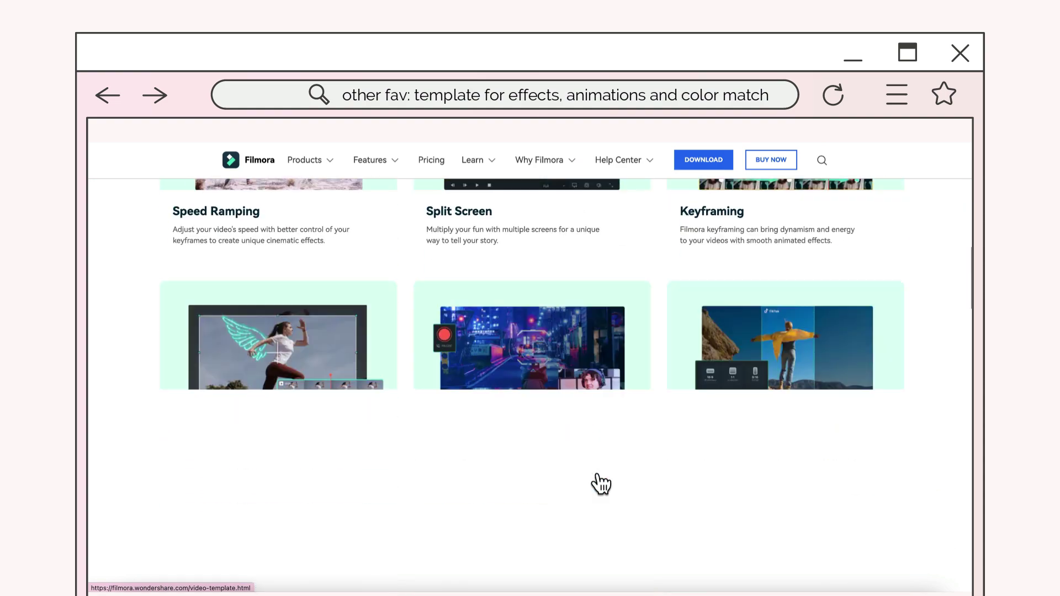
pyautogui.scroll(-12, 590, 481)
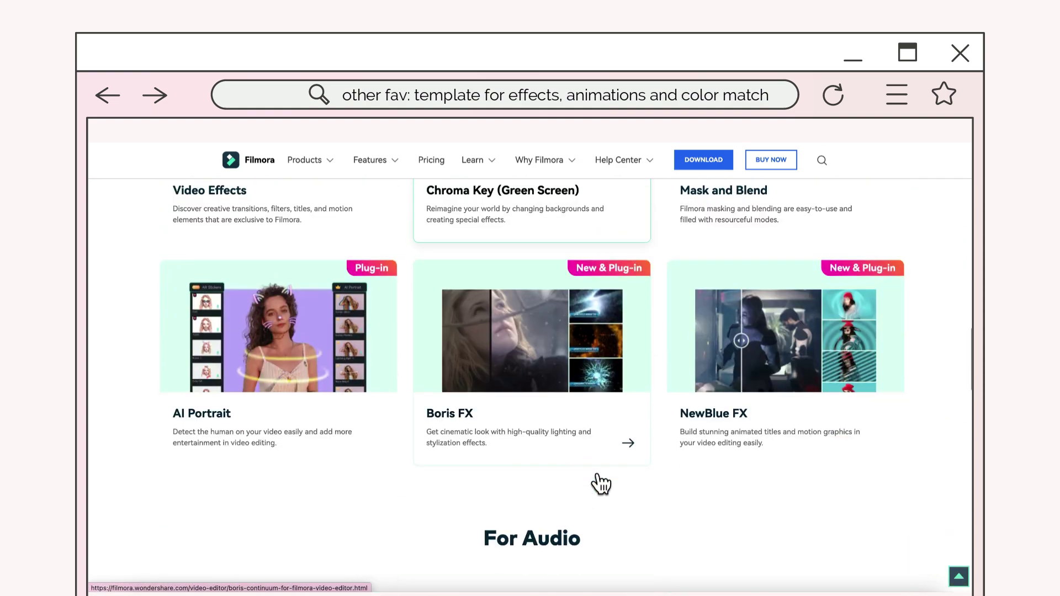
pyautogui.scroll(-12, 594, 475)
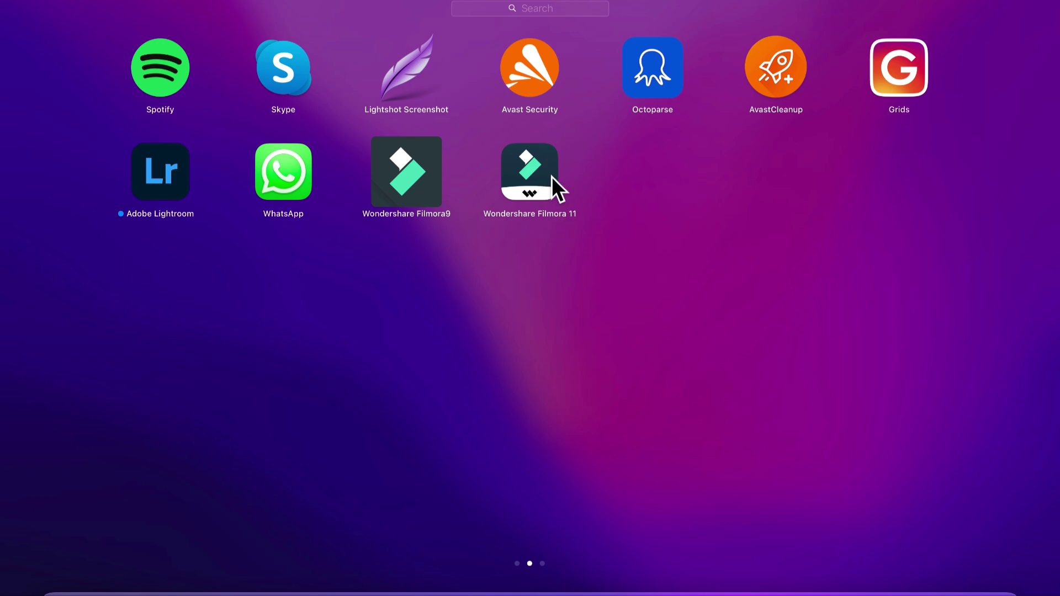
# - Launch Filmora 11 and create a new project with the 9:16 (Portrait) aspect ratio
pyautogui.click(530, 172)
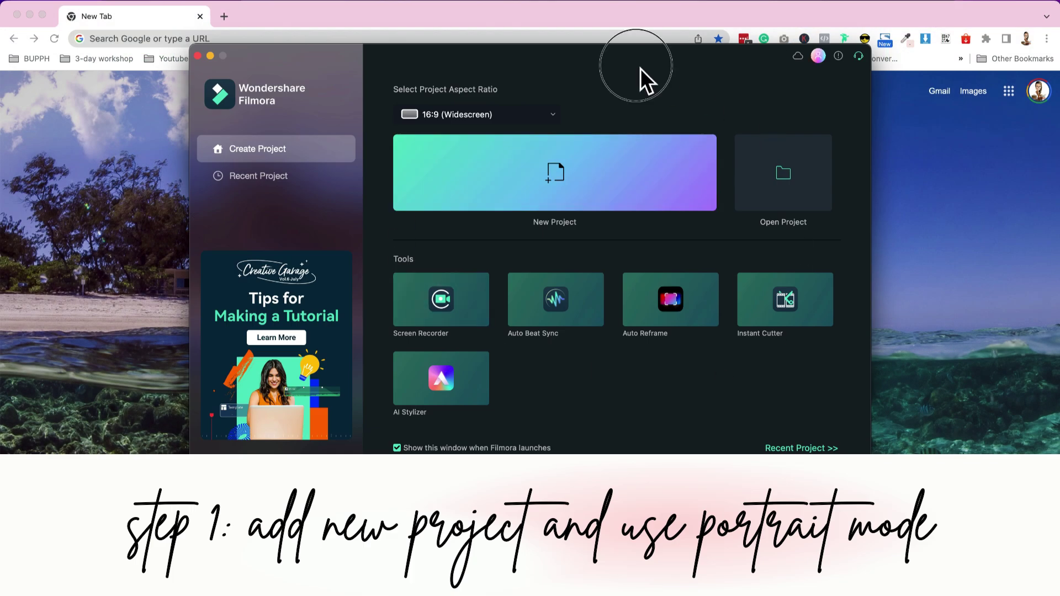
pyautogui.moveTo(640, 69); pyautogui.dragTo(620, 85)
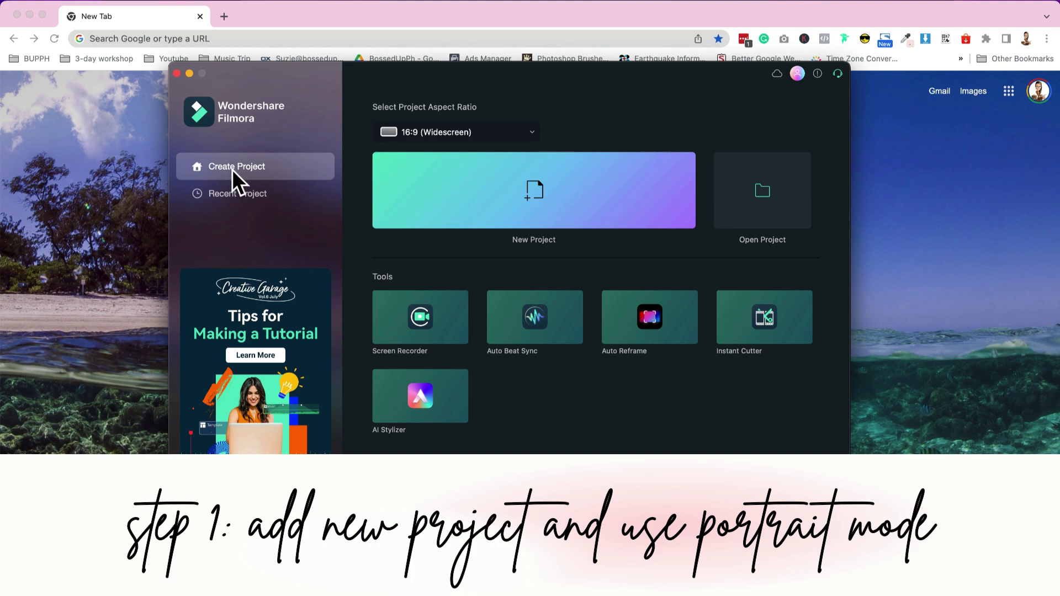
pyautogui.click(252, 196)
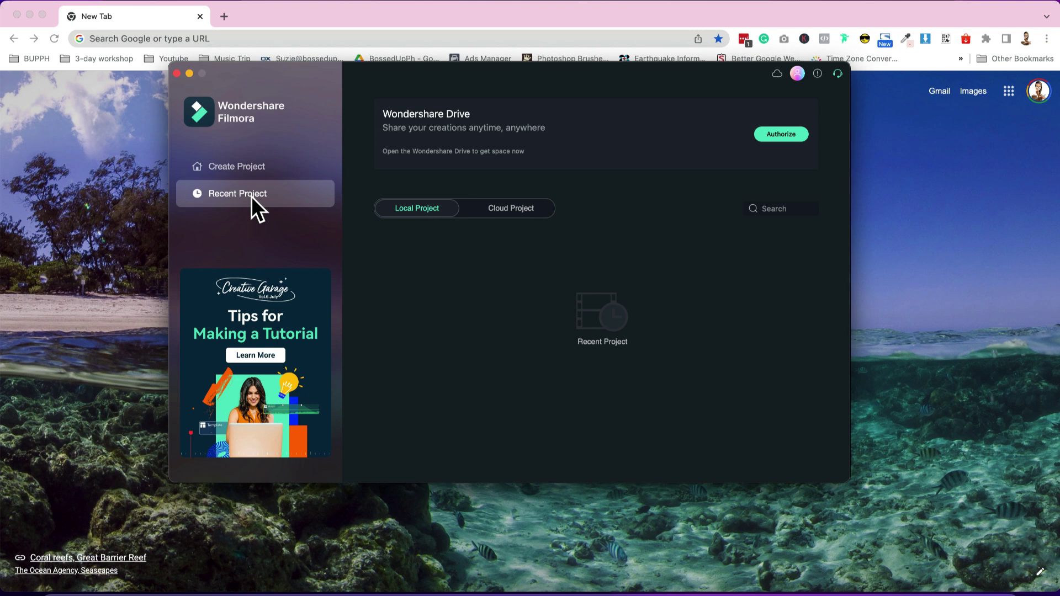
pyautogui.click(238, 167)
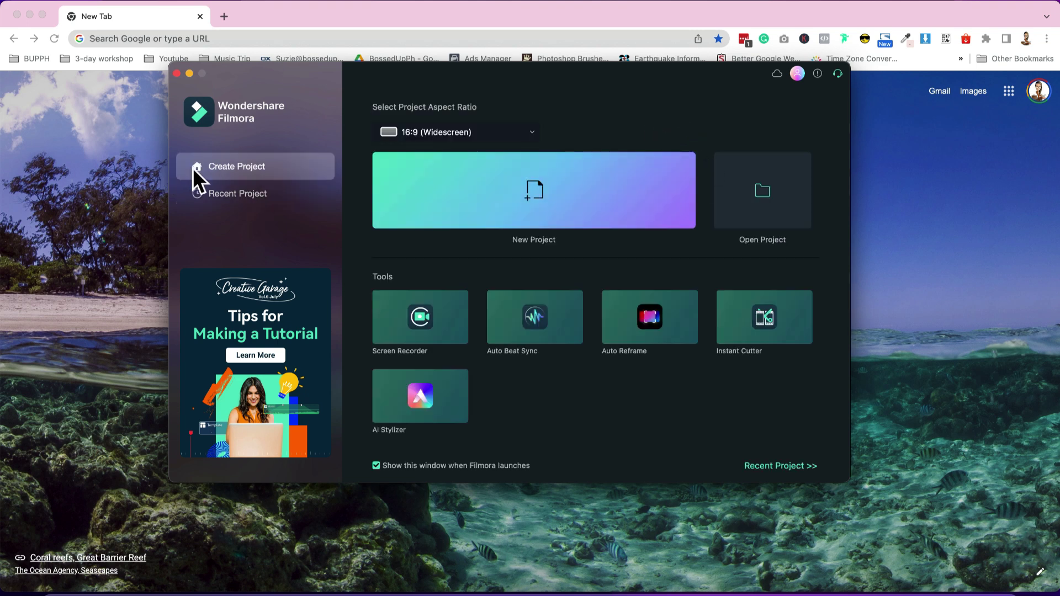
pyautogui.click(518, 133)
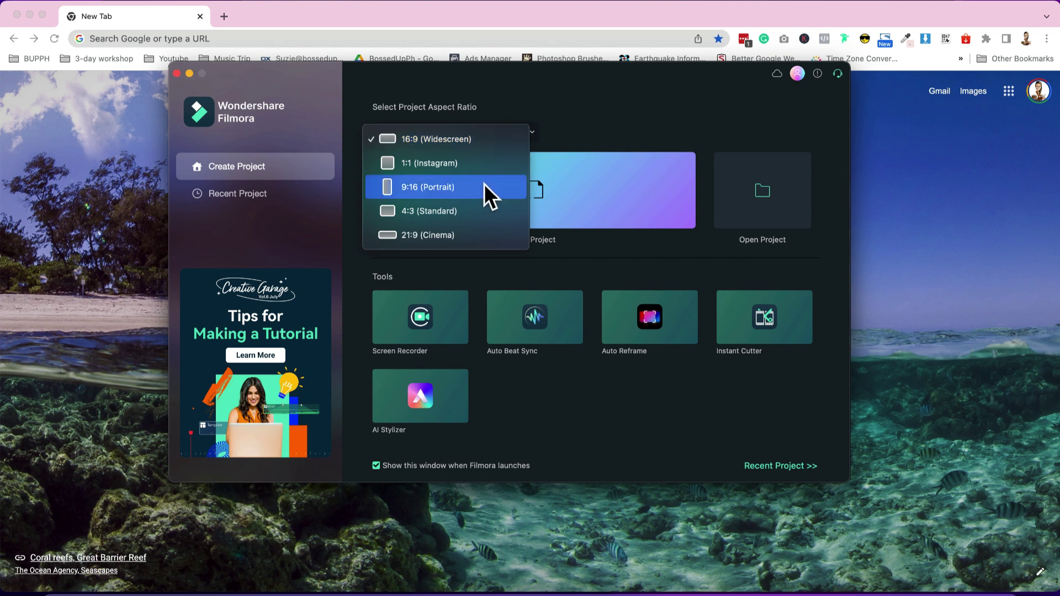
pyautogui.click(508, 193)
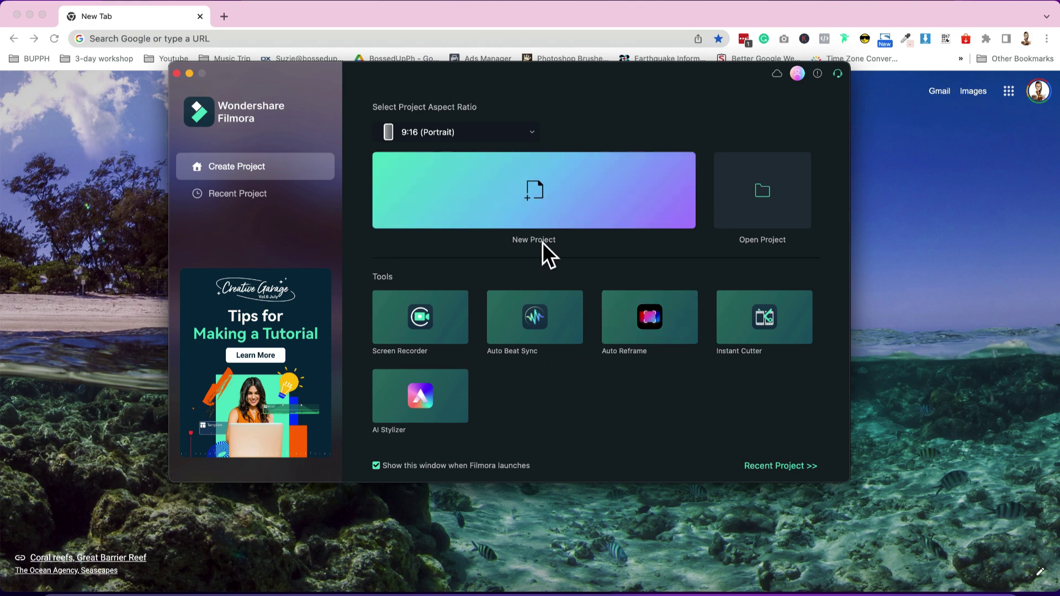
pyautogui.click(544, 227)
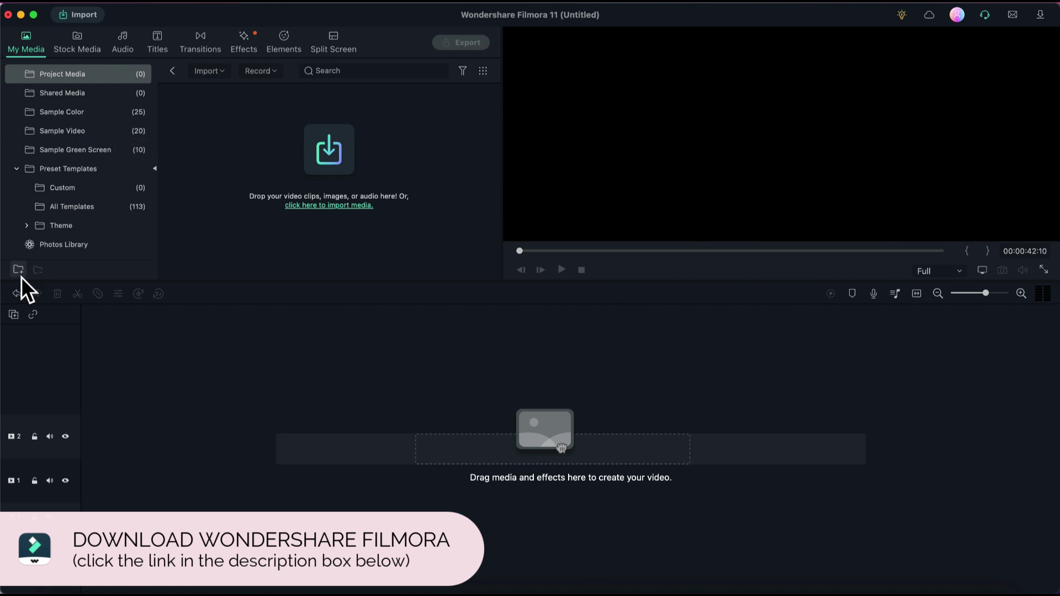
# - Create a new Project Media folder named 'Client Name'
pyautogui.click(20, 273)
pyautogui.write('Clien')
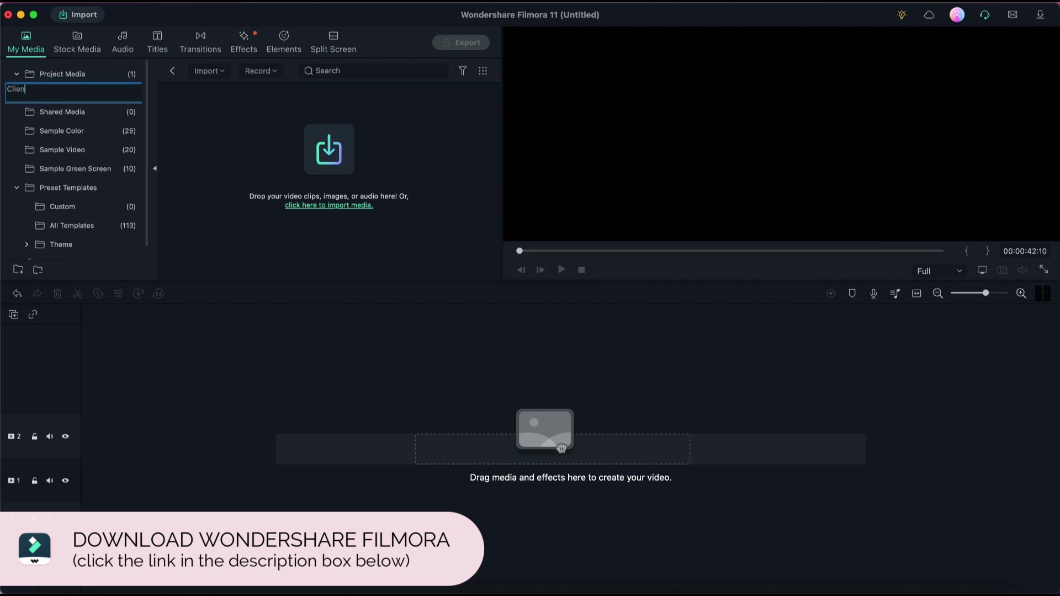
pyautogui.write('t Name')
pyautogui.press('Return')
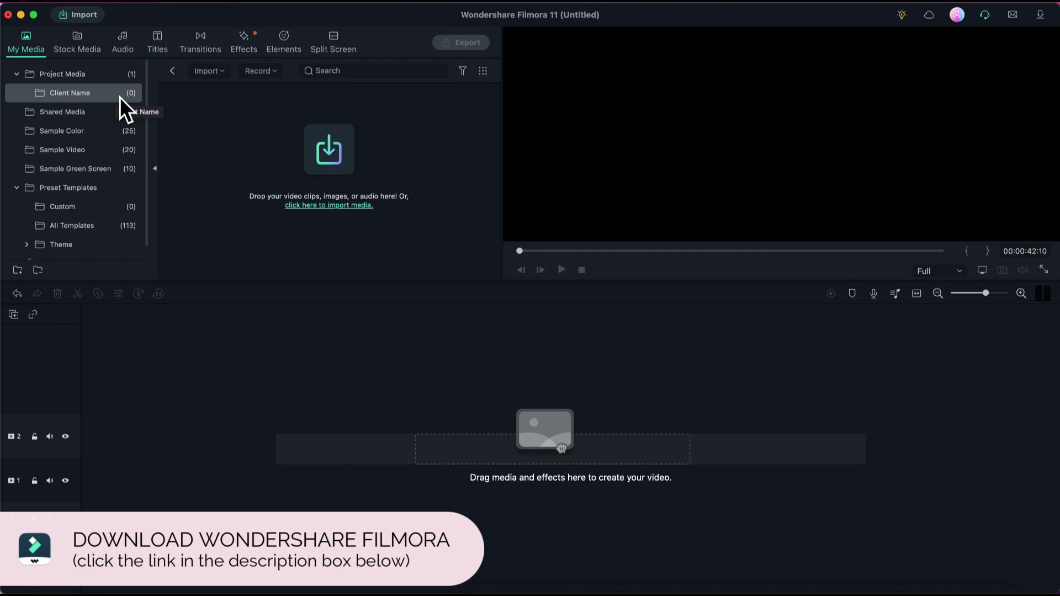
# - Import the milkshake clip, place it at the timeline start, and play it from the beginning
pyautogui.click(341, 148)
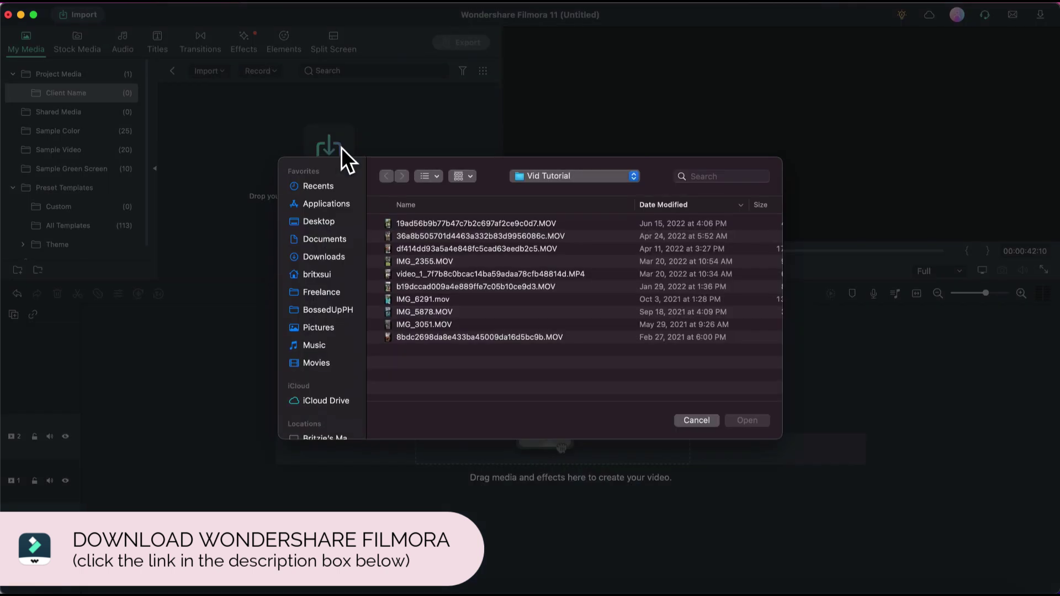
pyautogui.doubleClick(465, 227)
pyautogui.moveTo(287, 109); pyautogui.dragTo(97, 440)
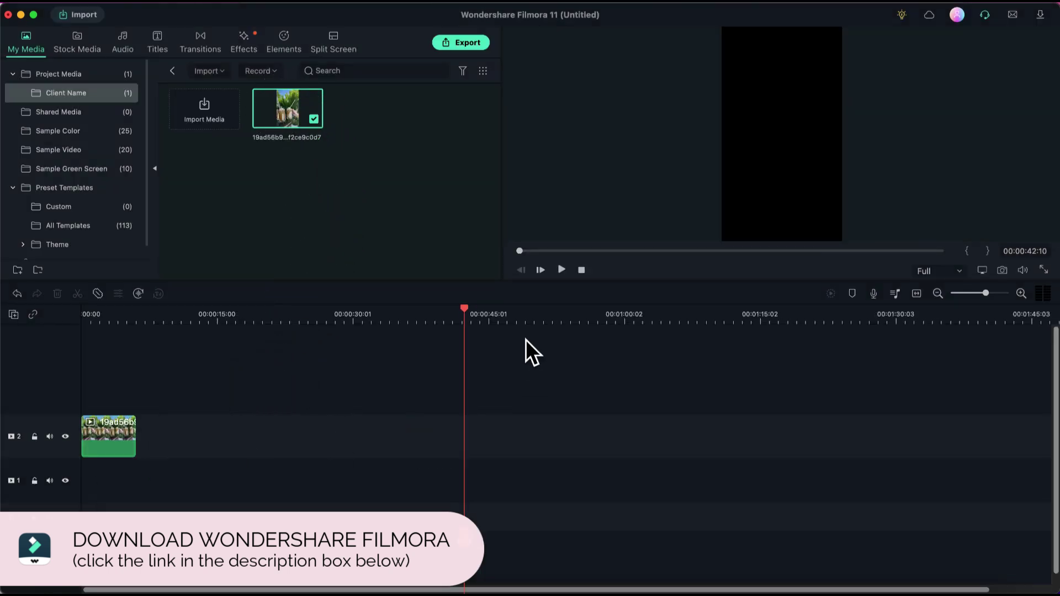
pyautogui.moveTo(466, 317); pyautogui.dragTo(83, 329)
pyautogui.press('space')
pyautogui.press('space')
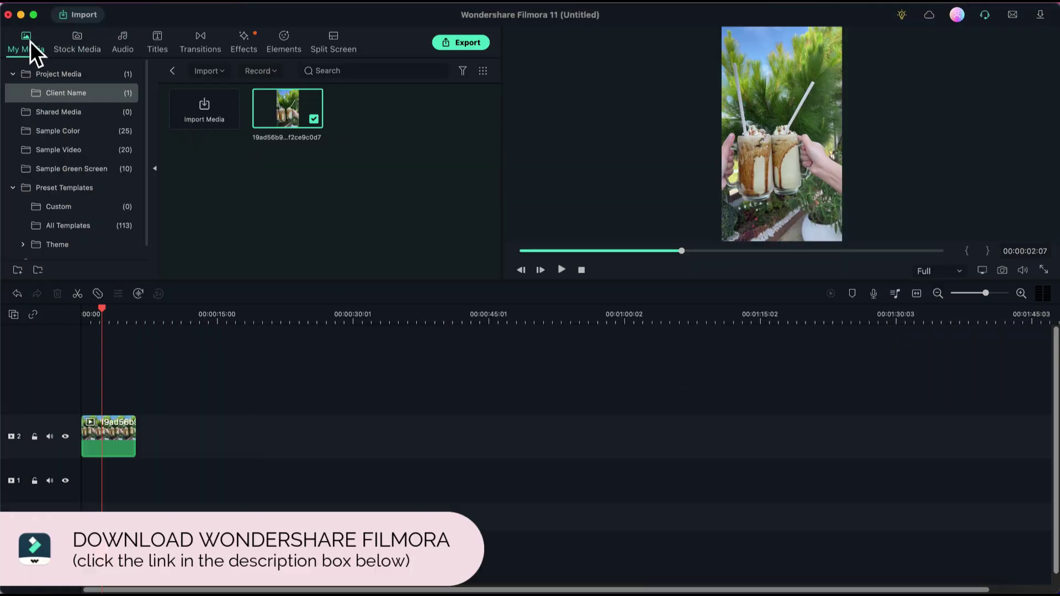
# - Start an Auto Beat Sync import full screen with Splashing Around as the background music
pyautogui.click(221, 72)
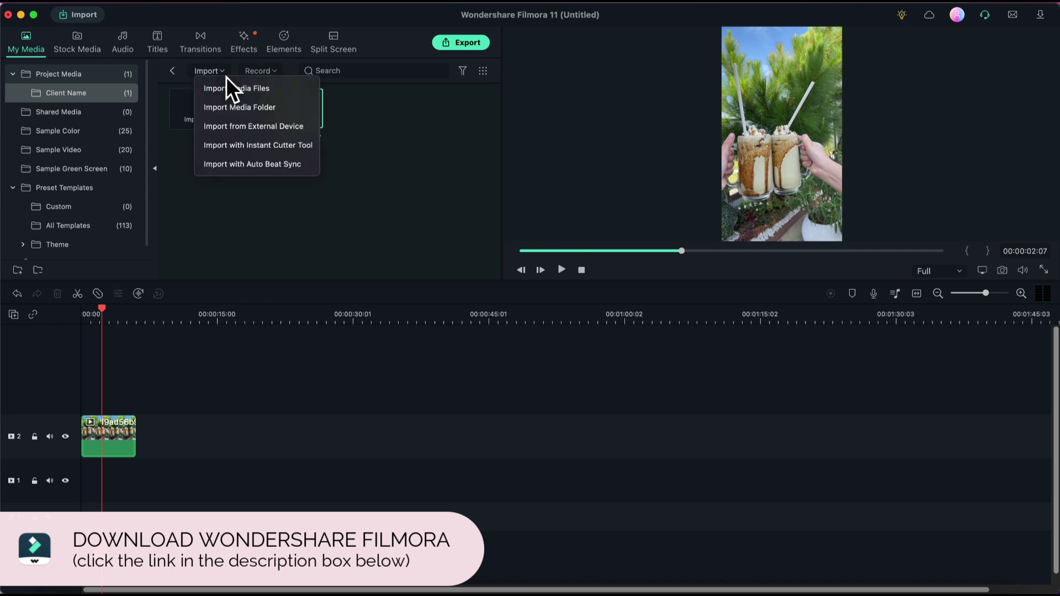
pyautogui.click(256, 172)
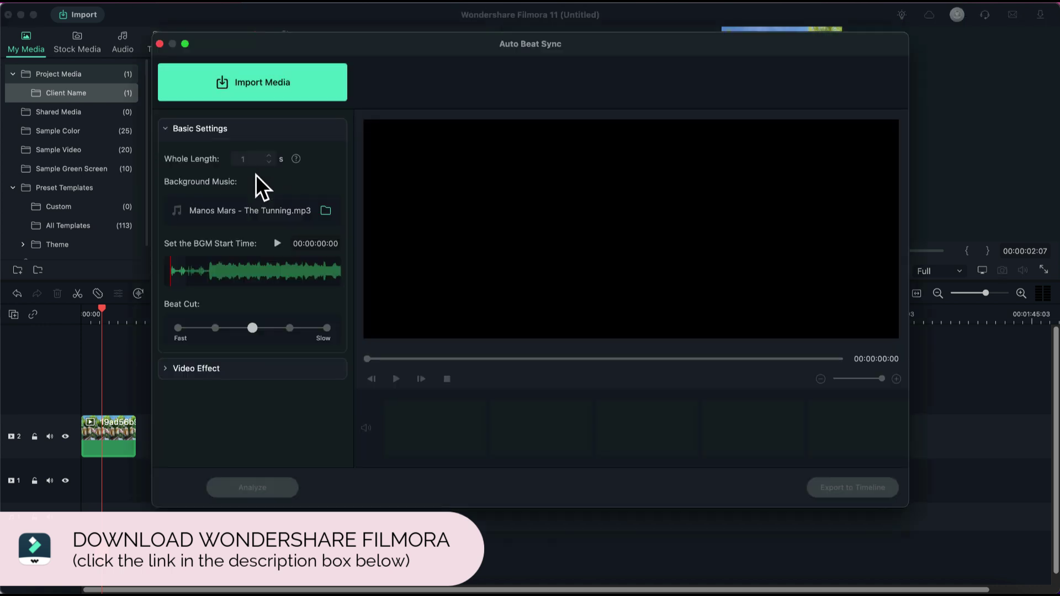
pyautogui.press('ctrl+super+f')
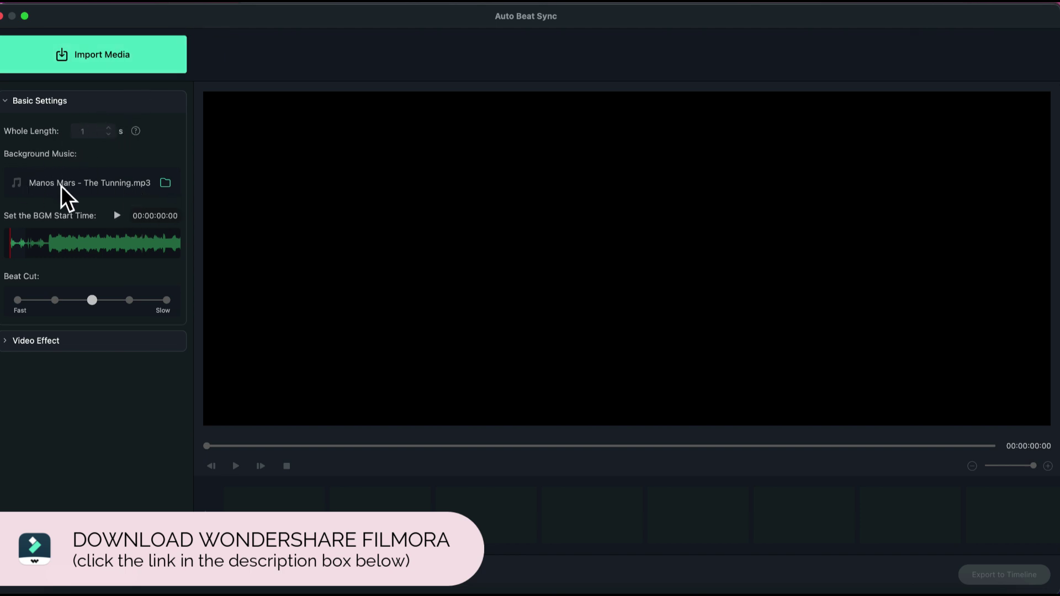
pyautogui.click(165, 183)
pyautogui.click(711, 182)
pyautogui.write('splash')
pyautogui.click(446, 246)
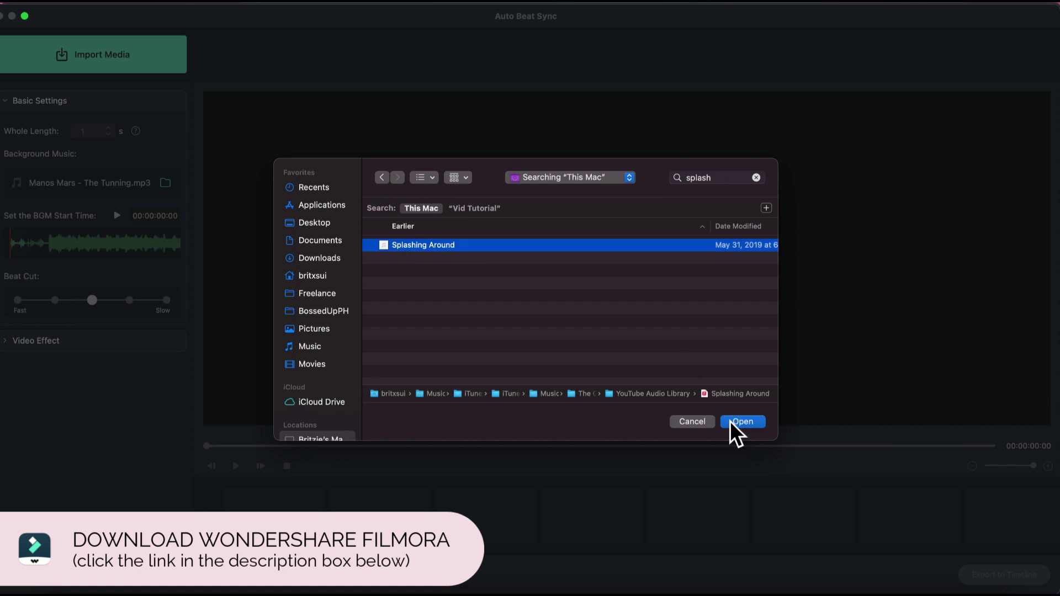
pyautogui.click(742, 423)
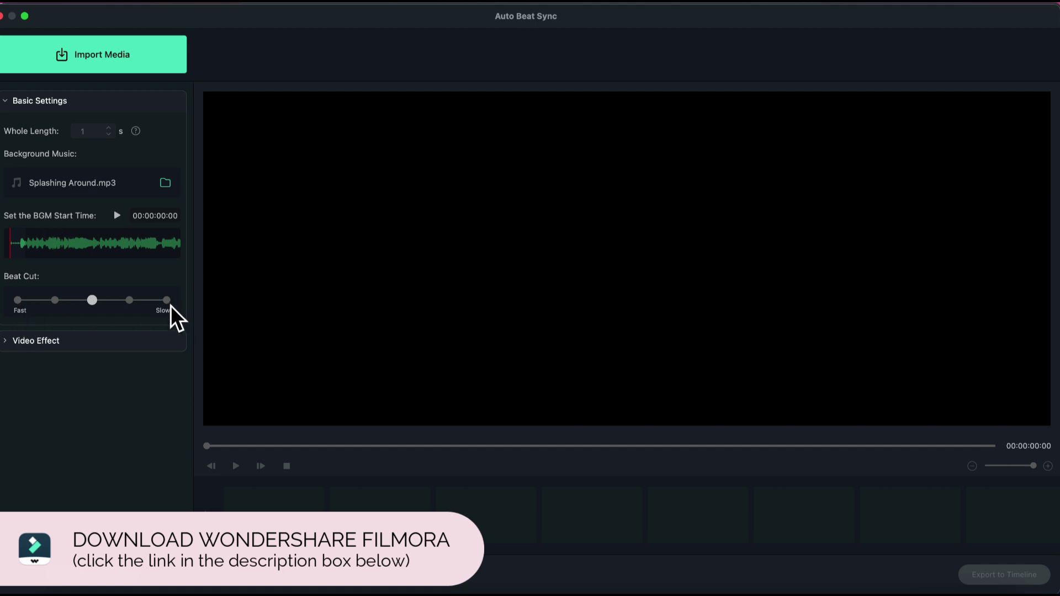
# - Set the beat-sync Glow video effect to Low Frequency
pyautogui.click(107, 344)
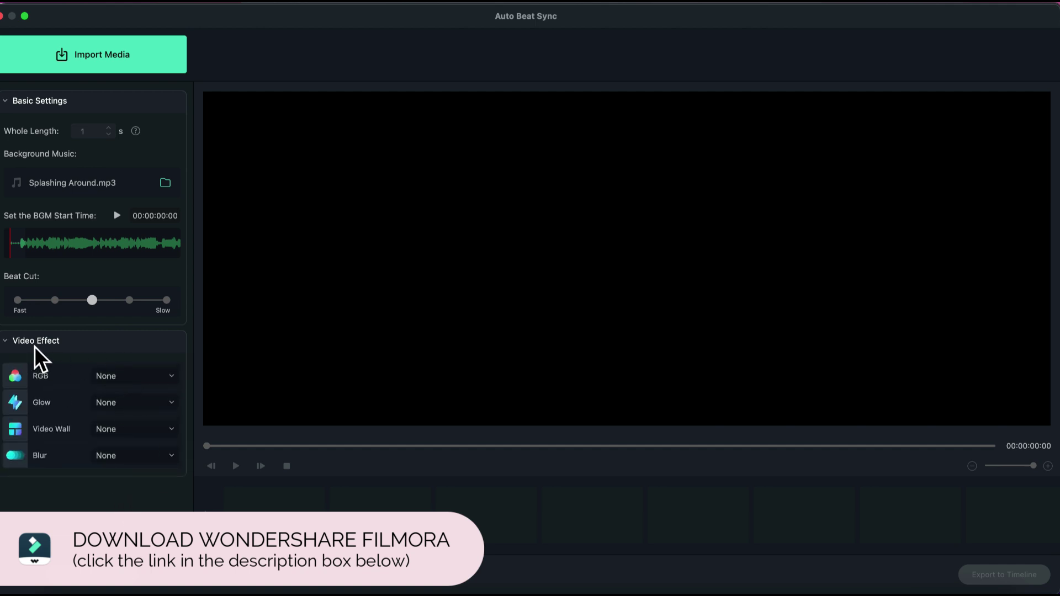
pyautogui.click(128, 402)
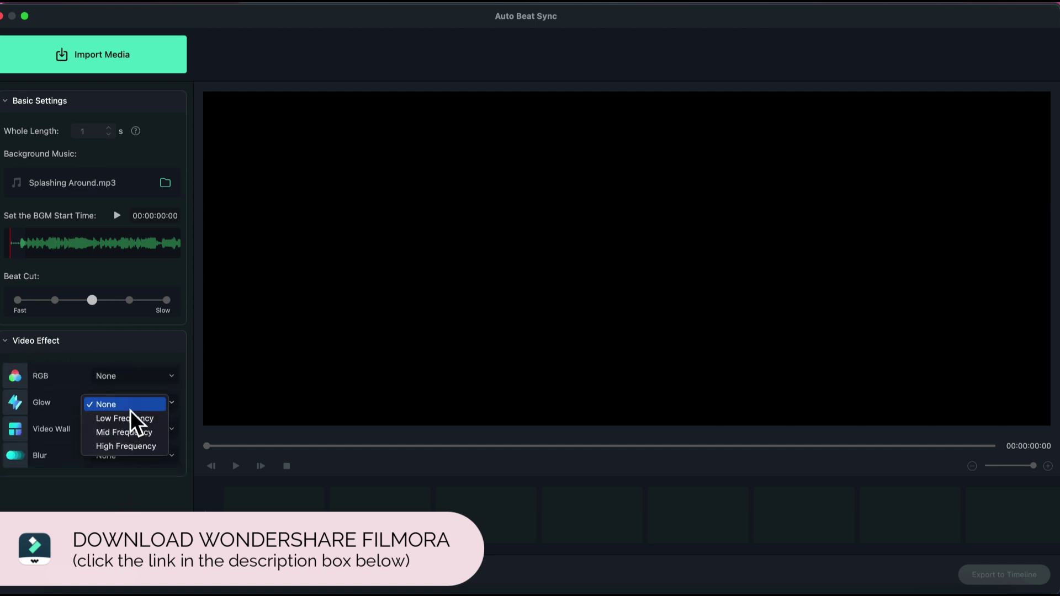
pyautogui.click(131, 418)
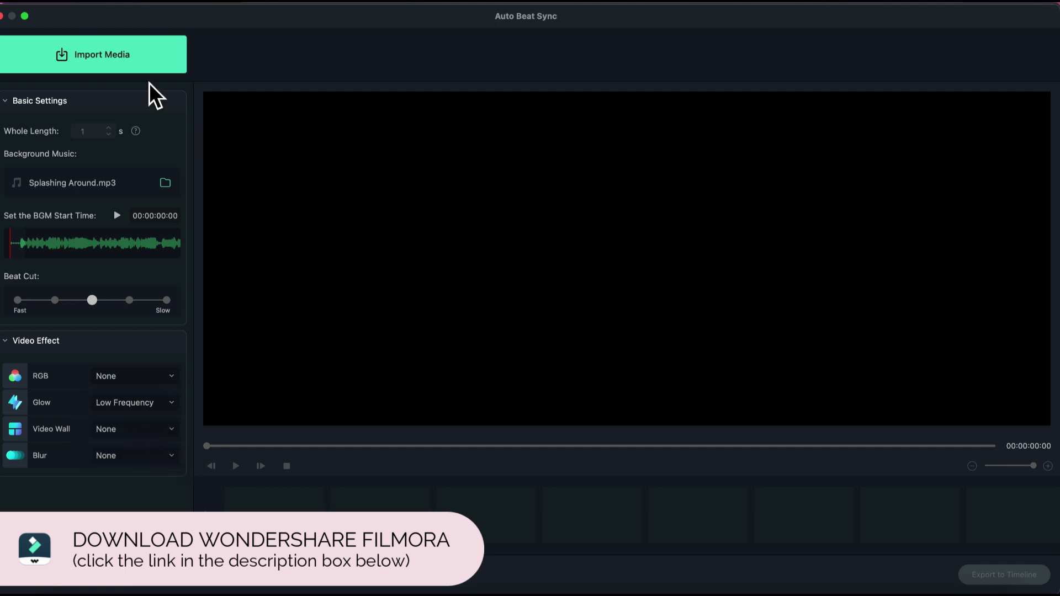
# - Select all ten Vid Tutorial clips in the file dialog's Icons view and import them
pyautogui.click(120, 62)
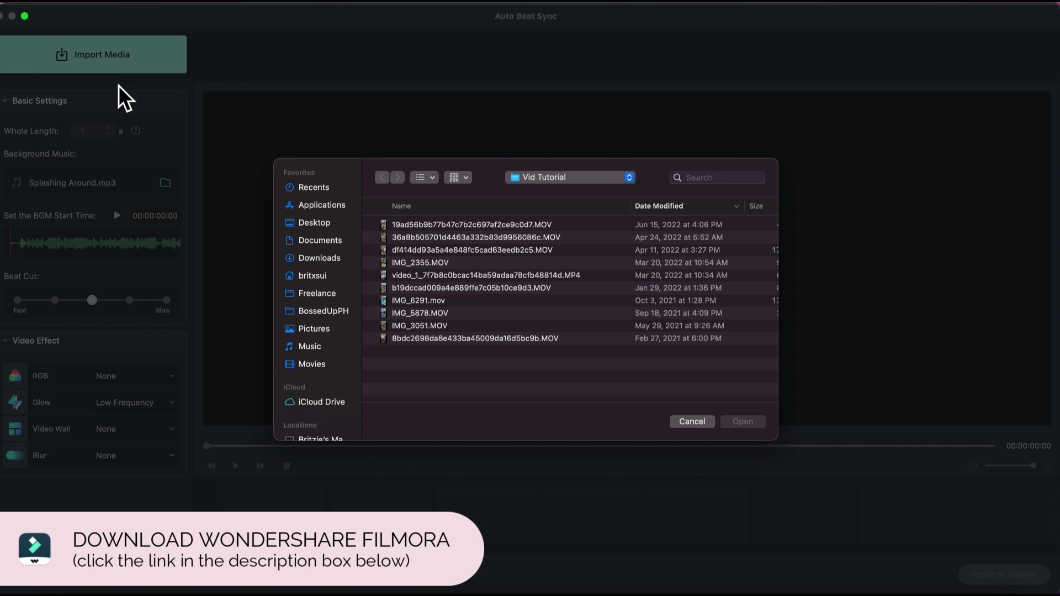
pyautogui.click(391, 225)
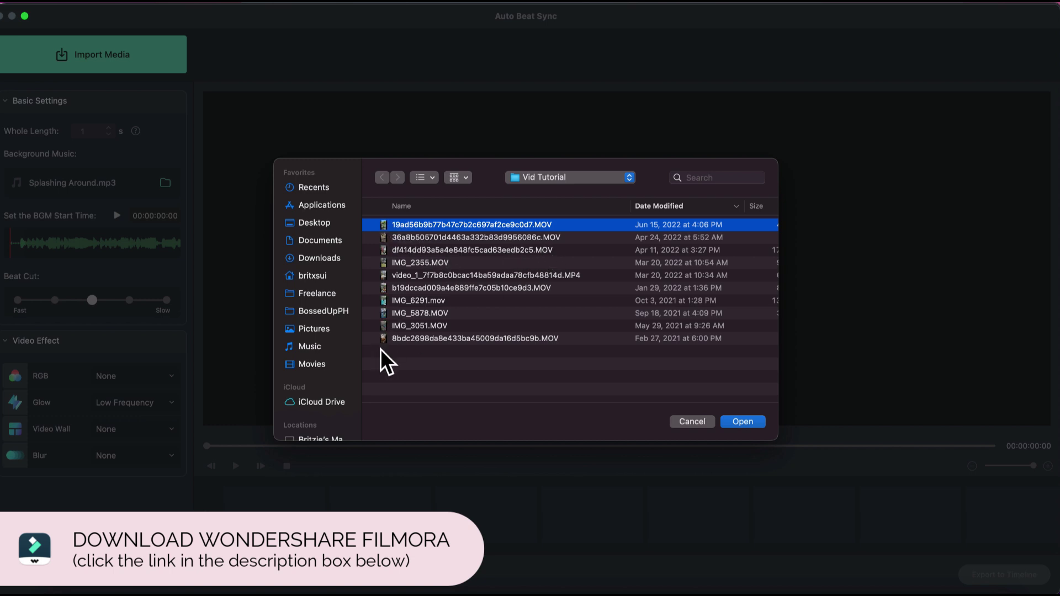
pyautogui.click(420, 177)
pyautogui.click(442, 229)
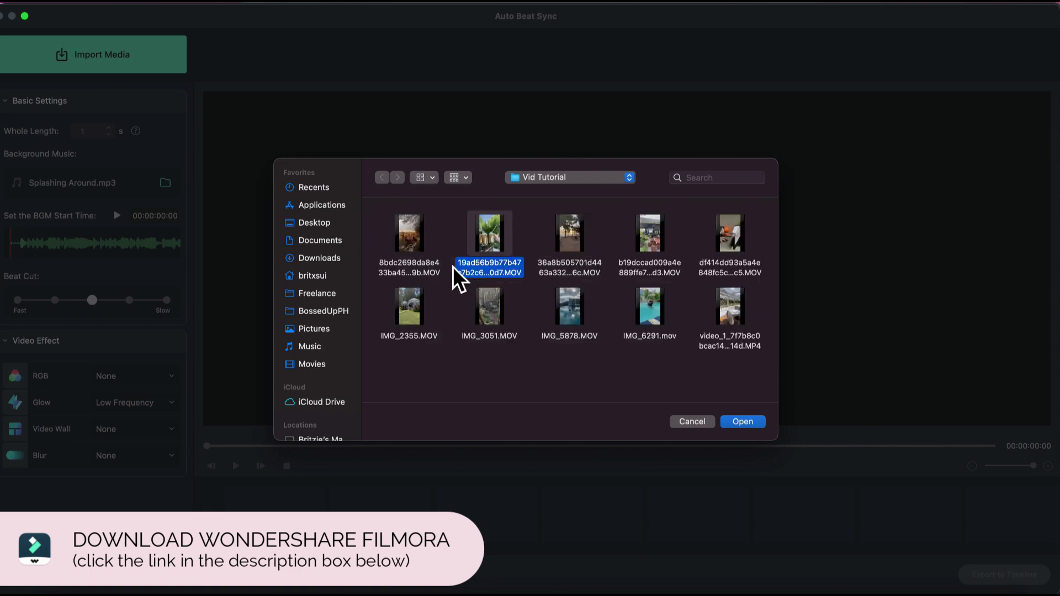
pyautogui.click(418, 271)
pyautogui.press('super+a')
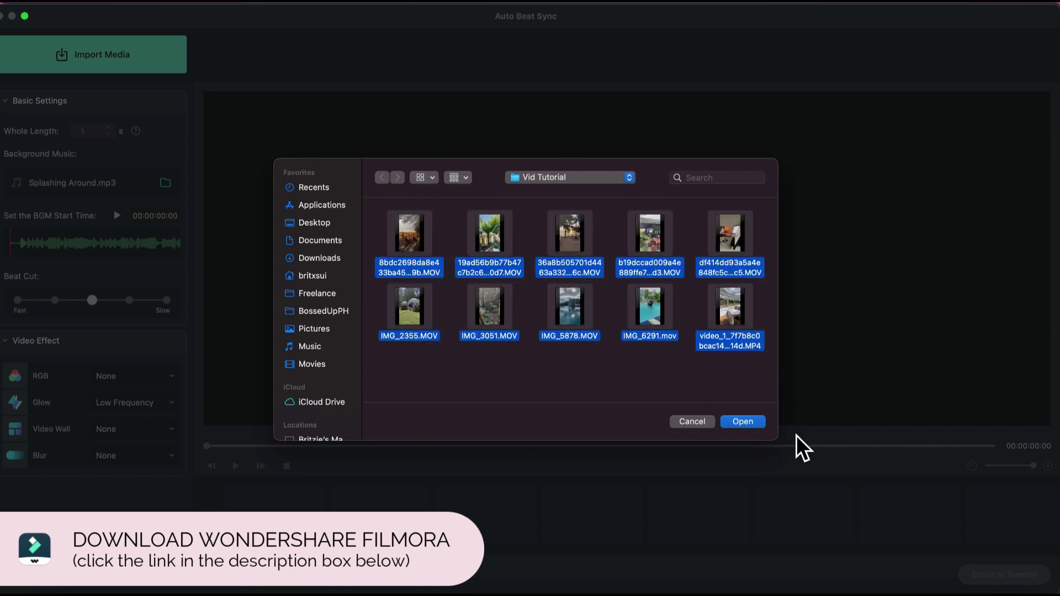
pyautogui.click(758, 423)
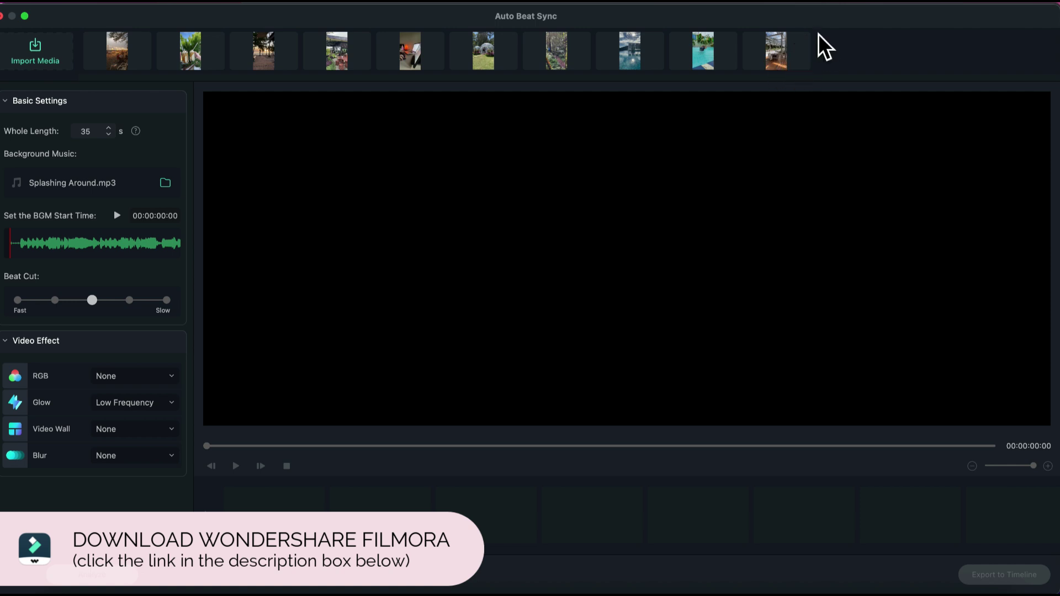
# - Analyze the ten clips against the Splashing Around beats and preview the resulting sequence
pyautogui.moveTo(806, 45)
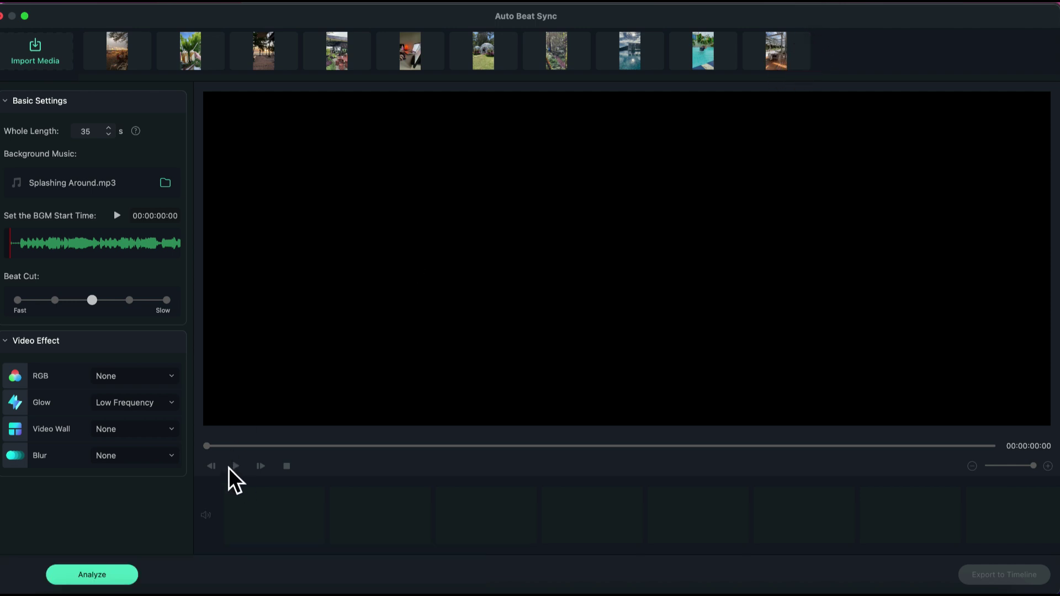
pyautogui.click(100, 574)
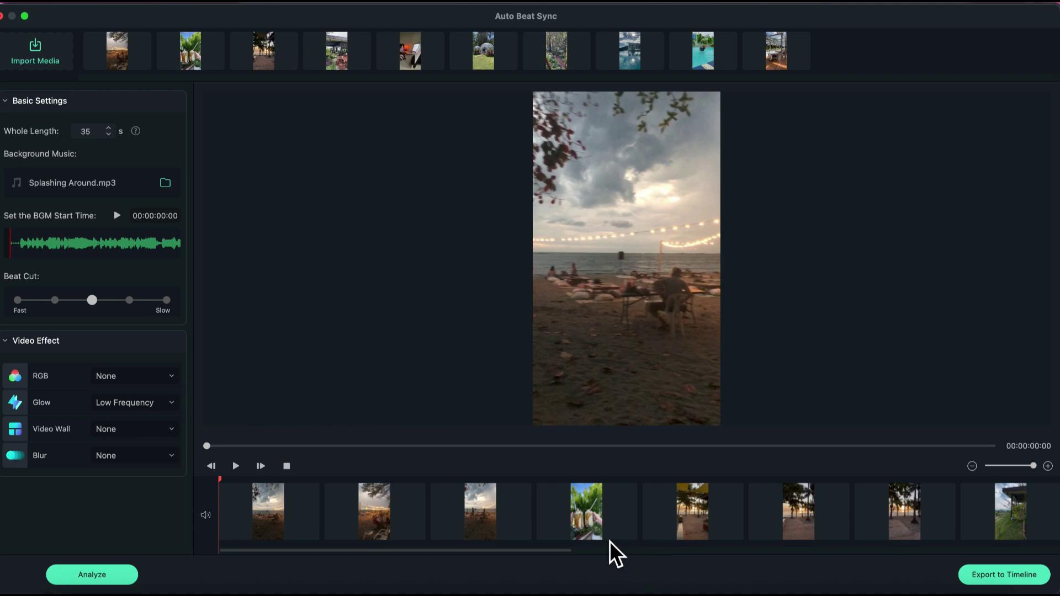
pyautogui.click(584, 529)
pyautogui.click(305, 550)
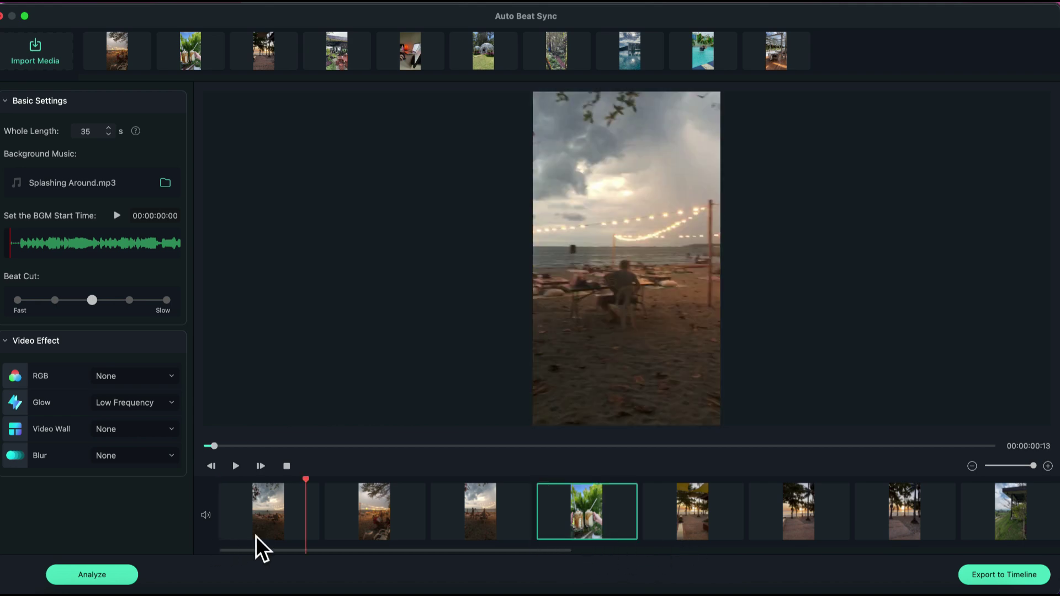
# - Mute the clips' original audio and play the beat-synced sequence from the start
pyautogui.click(290, 507)
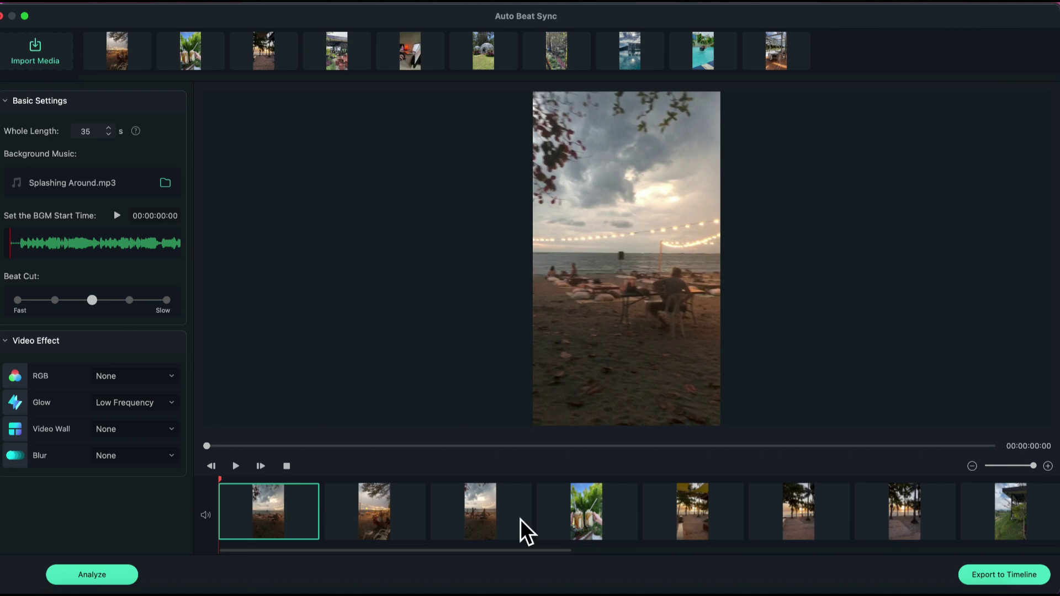
pyautogui.click(206, 514)
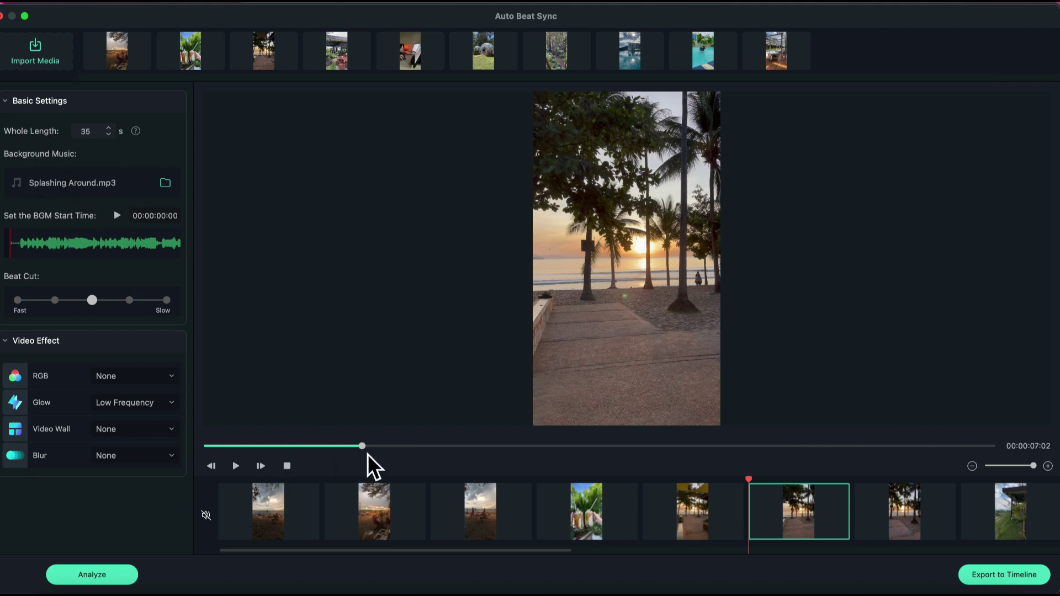
pyautogui.click(211, 465)
pyautogui.click(236, 465)
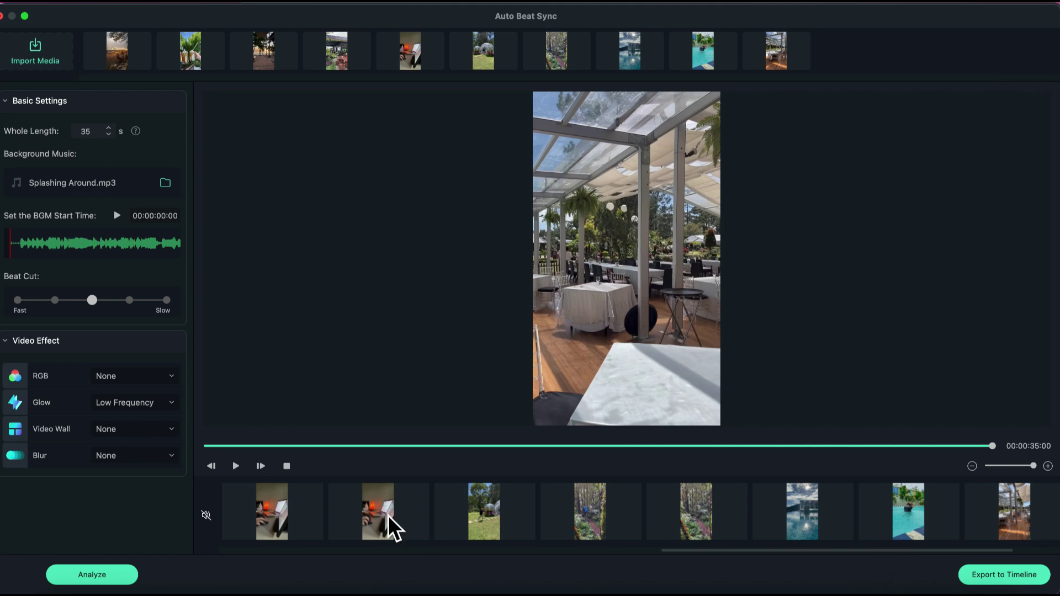
pyautogui.click(393, 527)
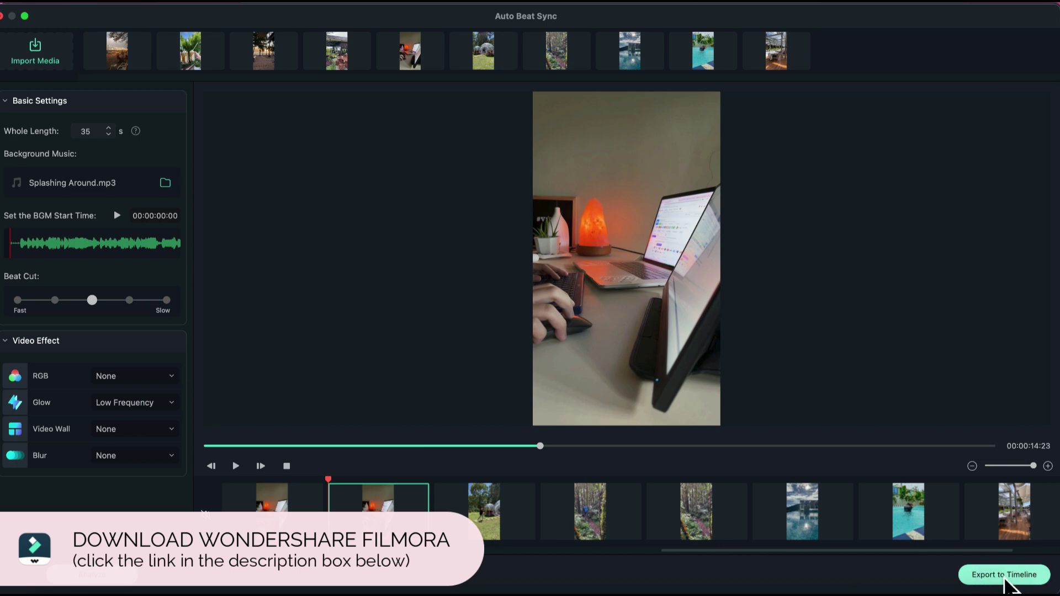
# - Export the beat-synced sequence to the editing timeline and browse the Titles library
pyautogui.click(1004, 575)
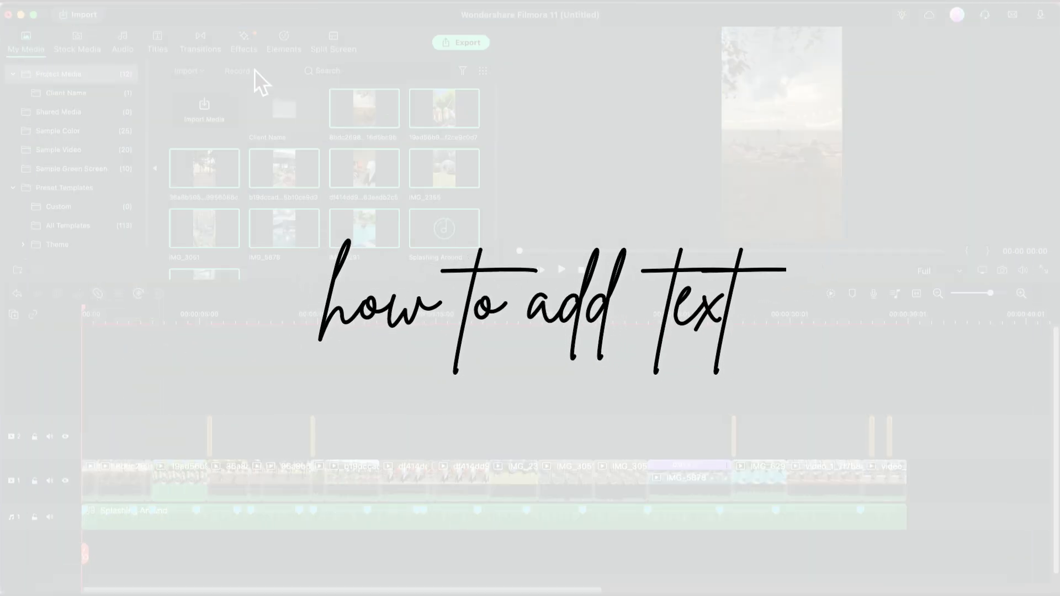
pyautogui.click(162, 44)
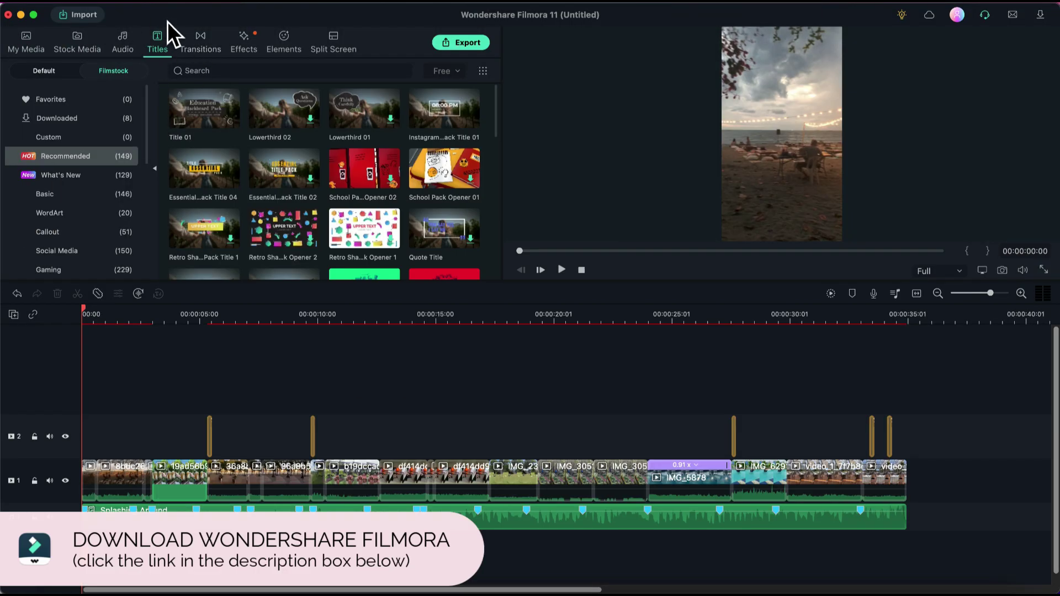
pyautogui.scroll(-10, 84, 211)
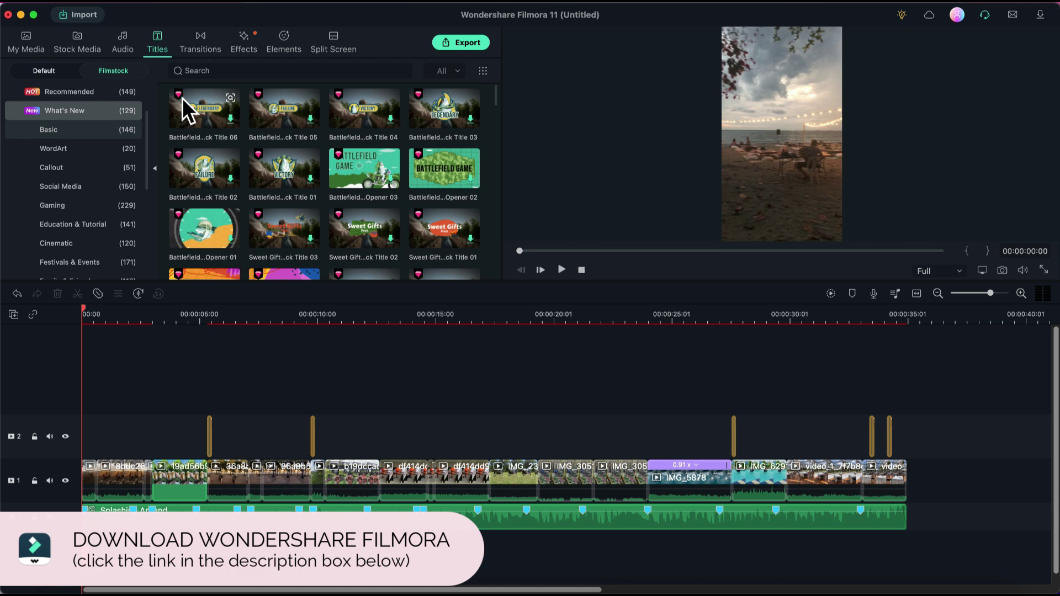
# - Filter Recommended titles to Free and place Instagram Title Pack Title 01 on track 2 at 00:00
pyautogui.click(127, 92)
pyautogui.click(448, 71)
pyautogui.click(455, 100)
pyautogui.scroll(-5, 344, 174)
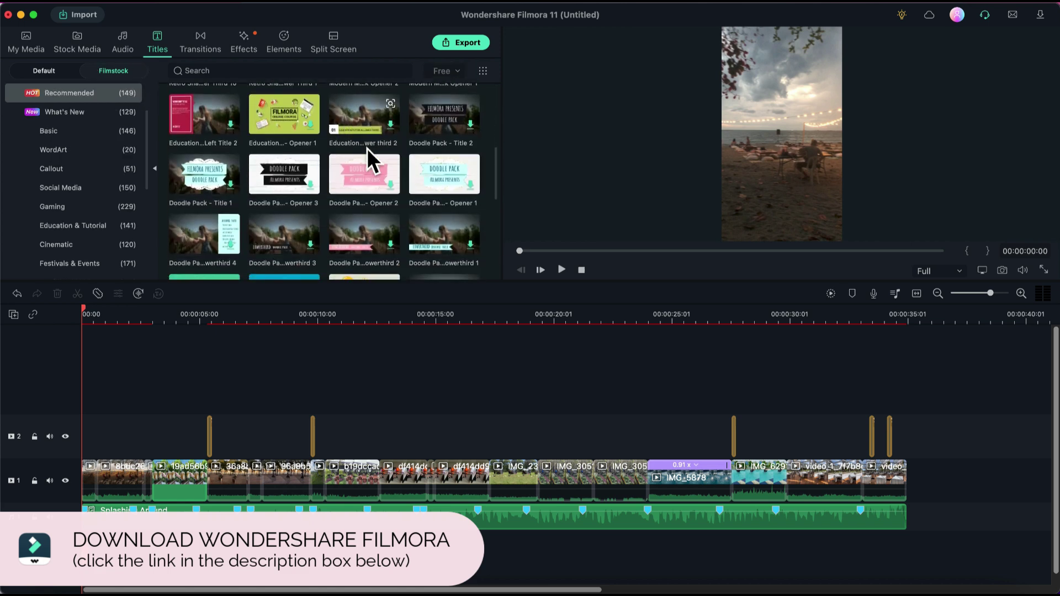
pyautogui.scroll(-3, 354, 205)
pyautogui.scroll(-5, 354, 206)
pyautogui.moveTo(438, 120); pyautogui.dragTo(94, 434)
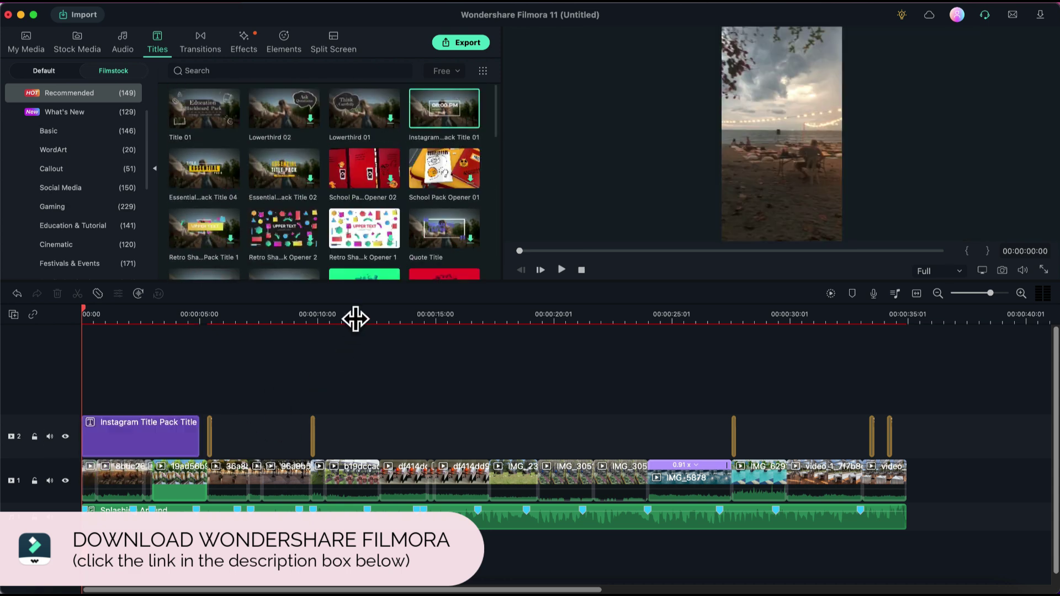
# - Replace the title's 08:00 PM text with GOOD LIFE and apply it
pyautogui.doubleClick(154, 443)
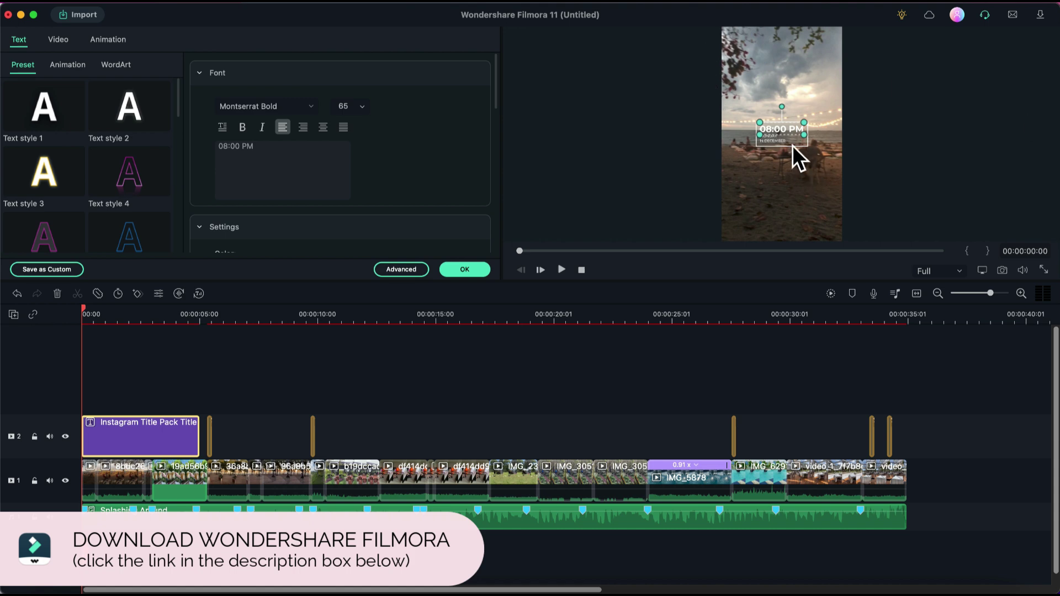
pyautogui.click(574, 251)
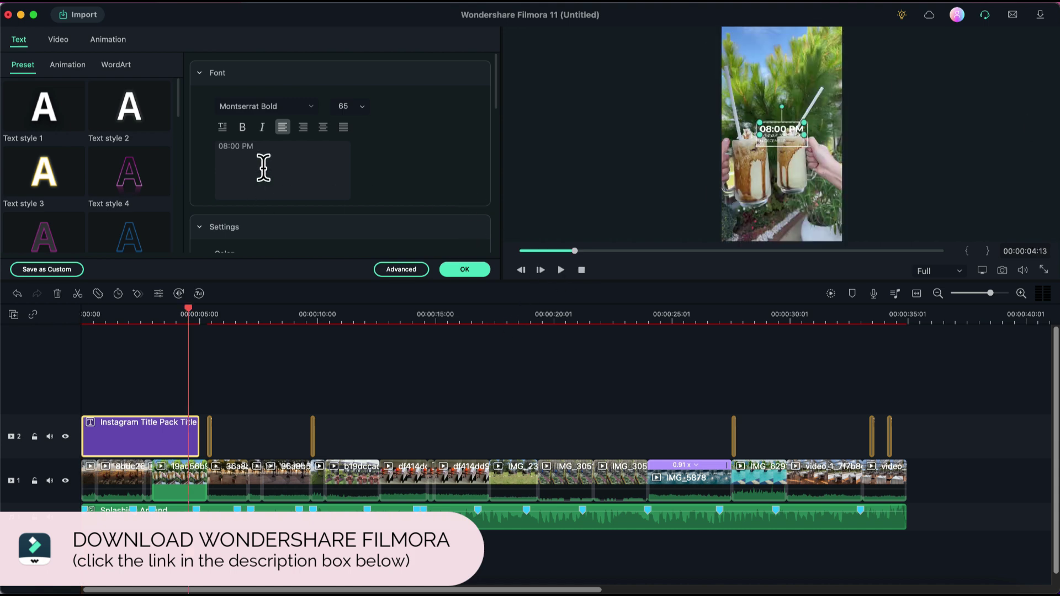
pyautogui.moveTo(291, 159); pyautogui.dragTo(161, 147)
pyautogui.write('GOOD')
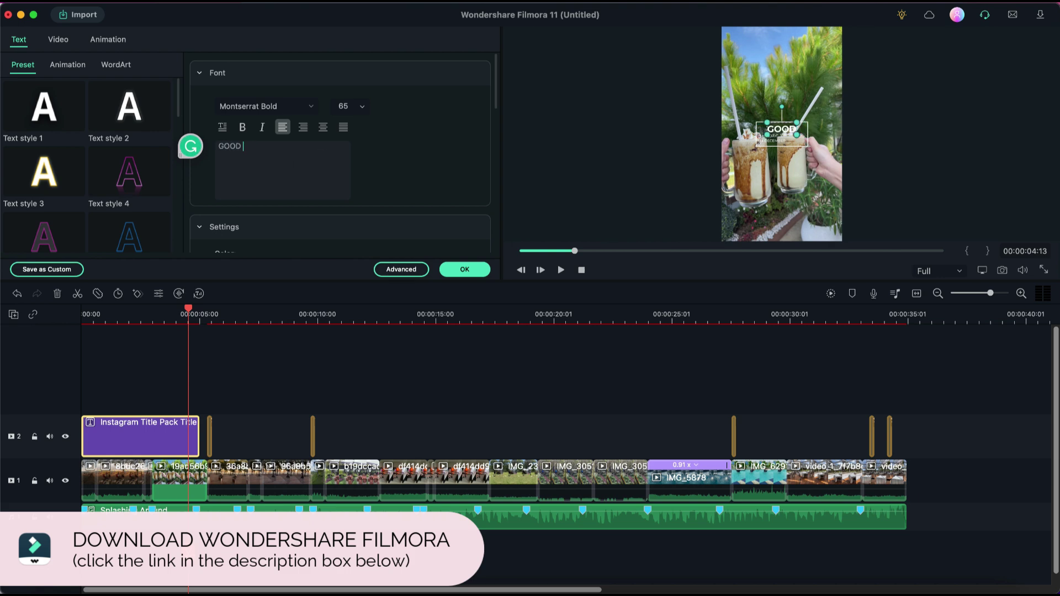
pyautogui.write(' LIFE')
pyautogui.scroll(-5, 307, 138)
pyautogui.scroll(4, 306, 138)
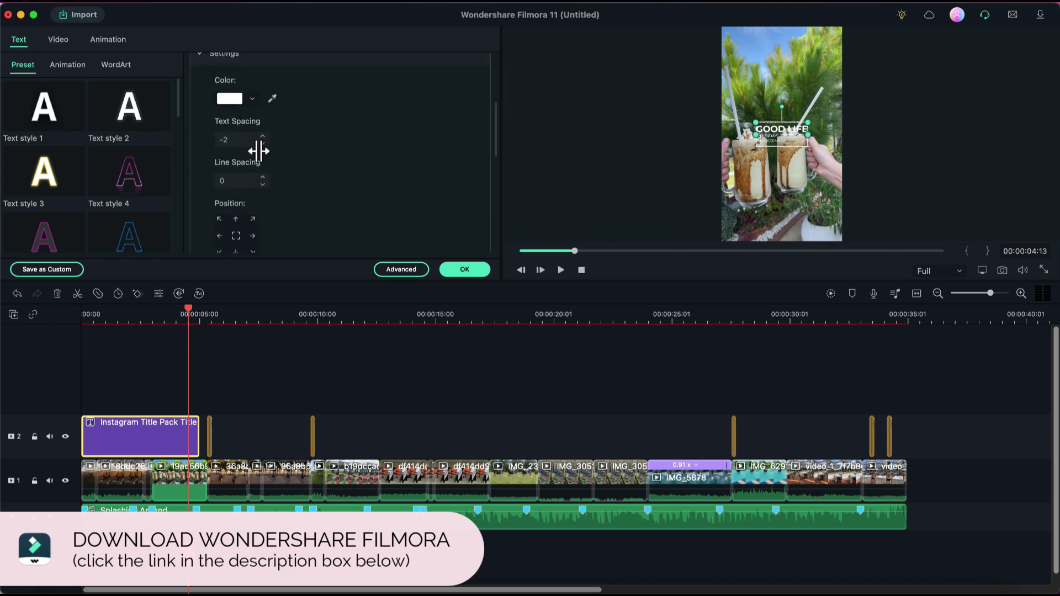
pyautogui.click(474, 272)
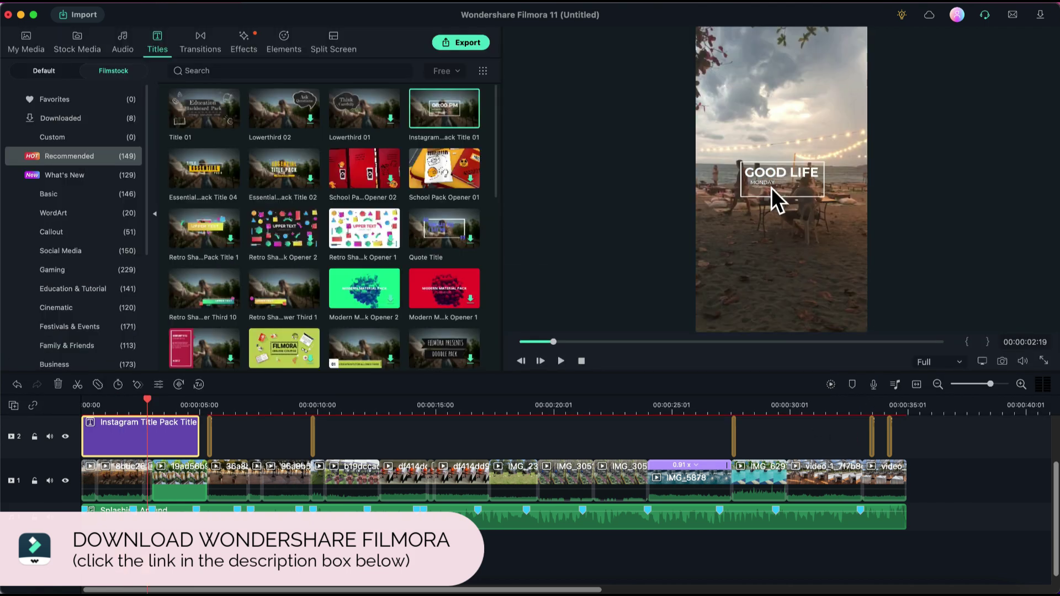
# - Change the subtitle line to ADVENTURE TIME and play back the reel to check it
pyautogui.doubleClick(773, 188)
pyautogui.write('ME')
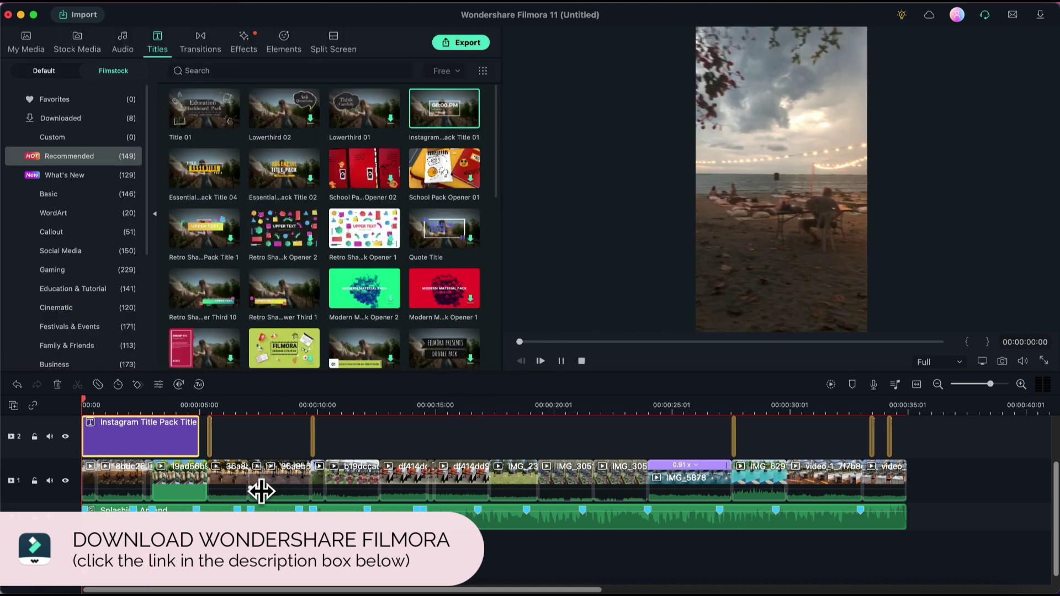
pyautogui.press('space')
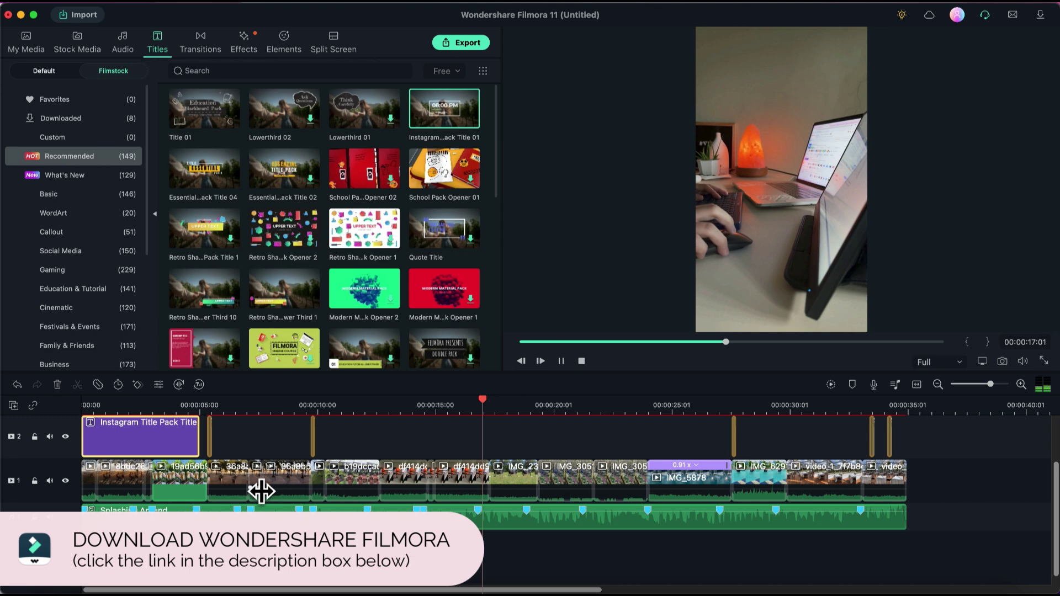
# - Delete the two df414 clips near 15 seconds and append the portrait van stock clip at the reel's end
pyautogui.keyDown('super'); pyautogui.click(453, 467); pyautogui.keyUp('super')
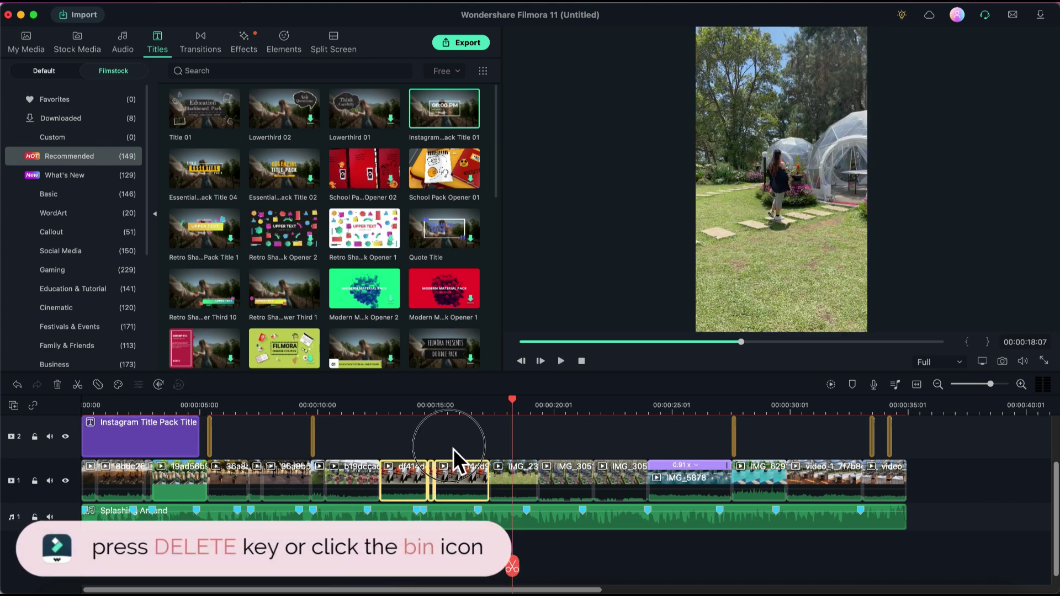
pyautogui.press('Delete')
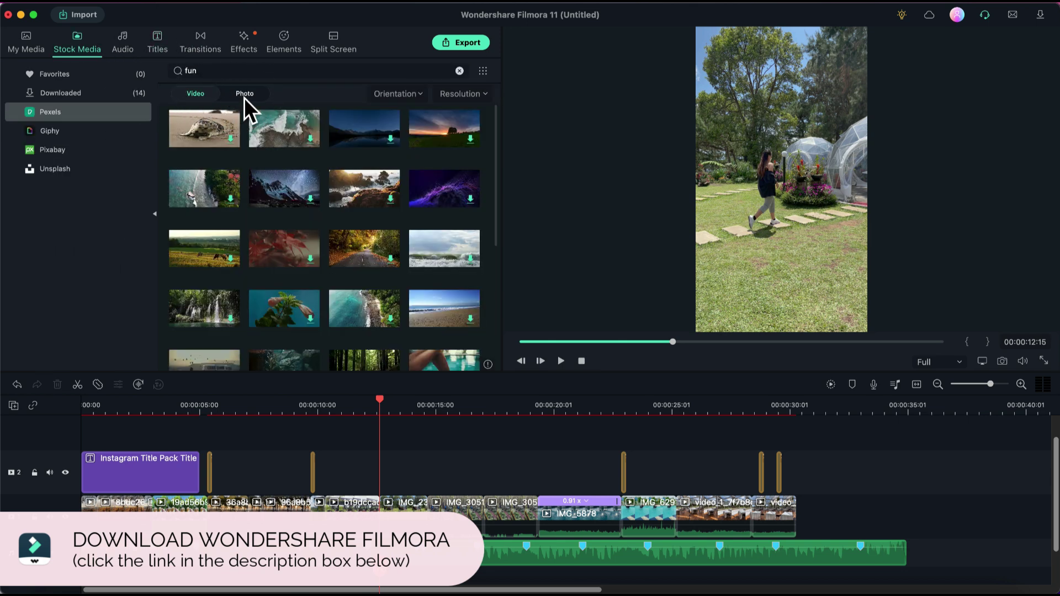
pyautogui.click(415, 97)
pyautogui.click(436, 159)
pyautogui.moveTo(283, 255); pyautogui.dragTo(916, 518)
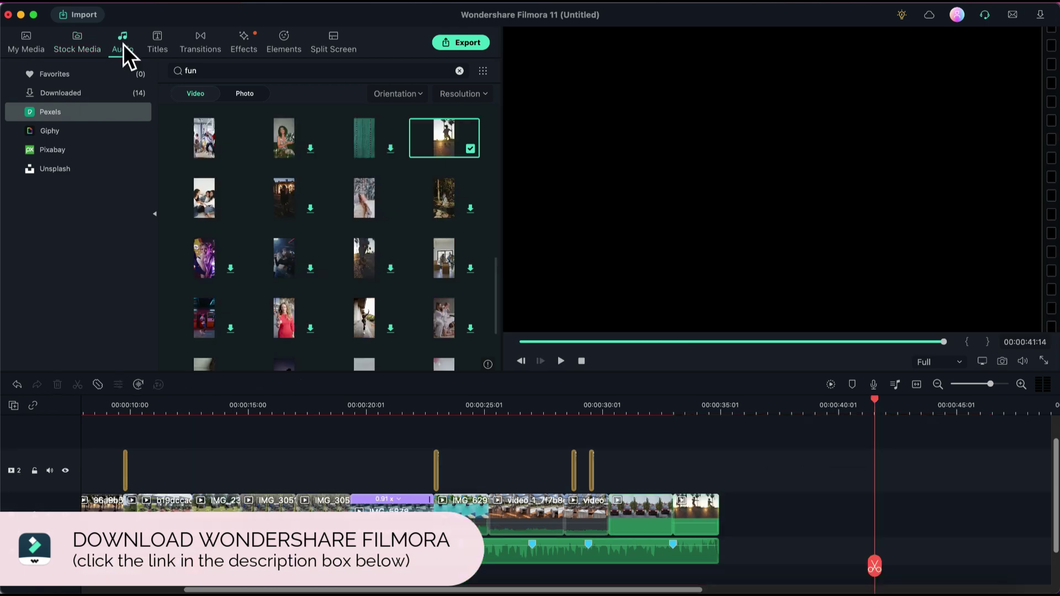
# - Add the Low Tree track from the included music library to the timeline
pyautogui.click(122, 43)
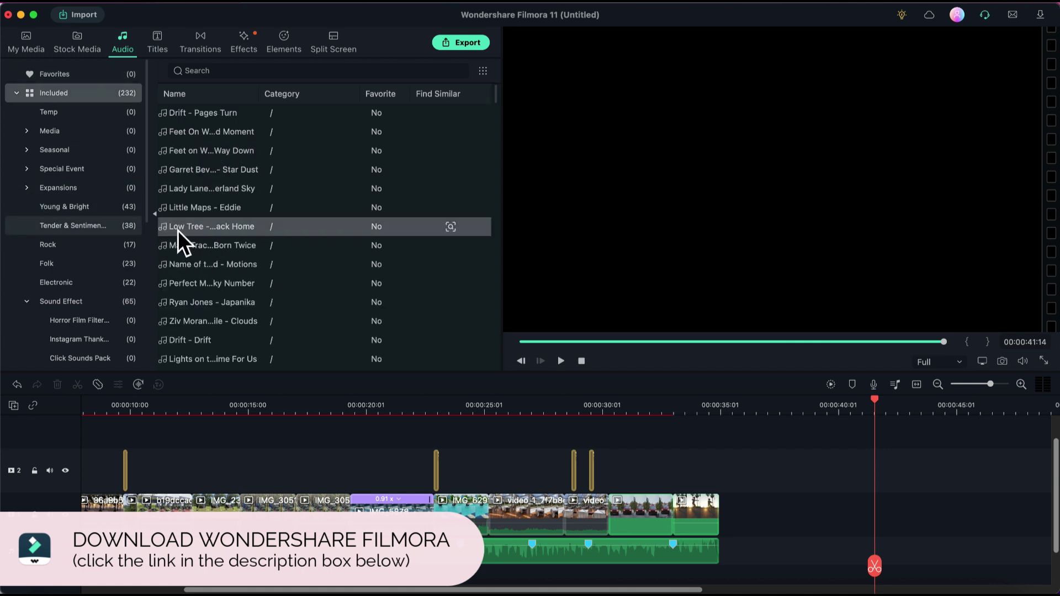
pyautogui.moveTo(177, 230); pyautogui.dragTo(752, 541)
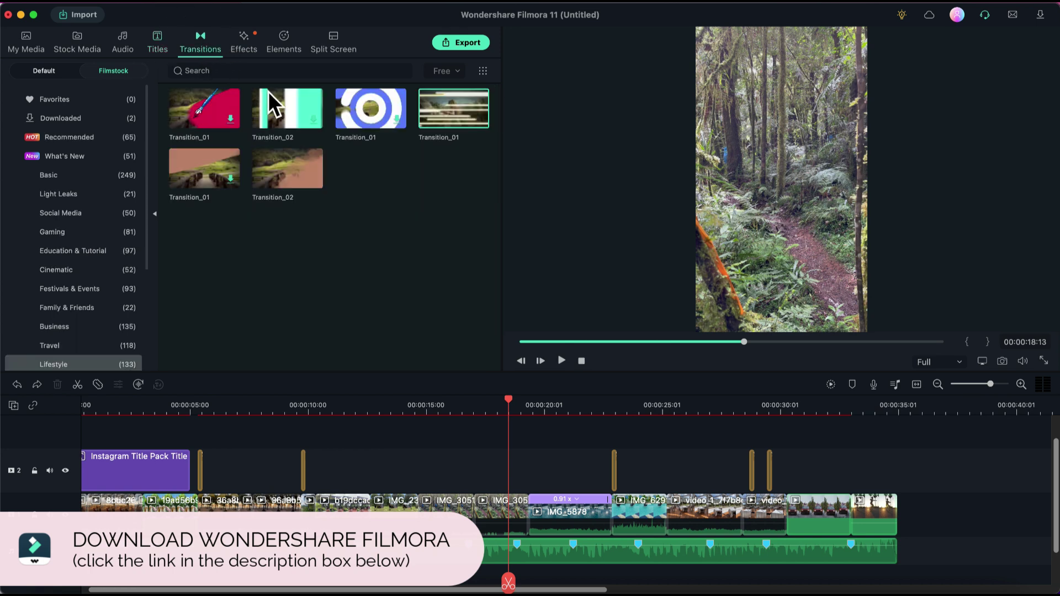
# - Browse the Effects and Elements libraries, then show the Split Screen layout templates
pyautogui.click(243, 42)
pyautogui.scroll(-6, 392, 210)
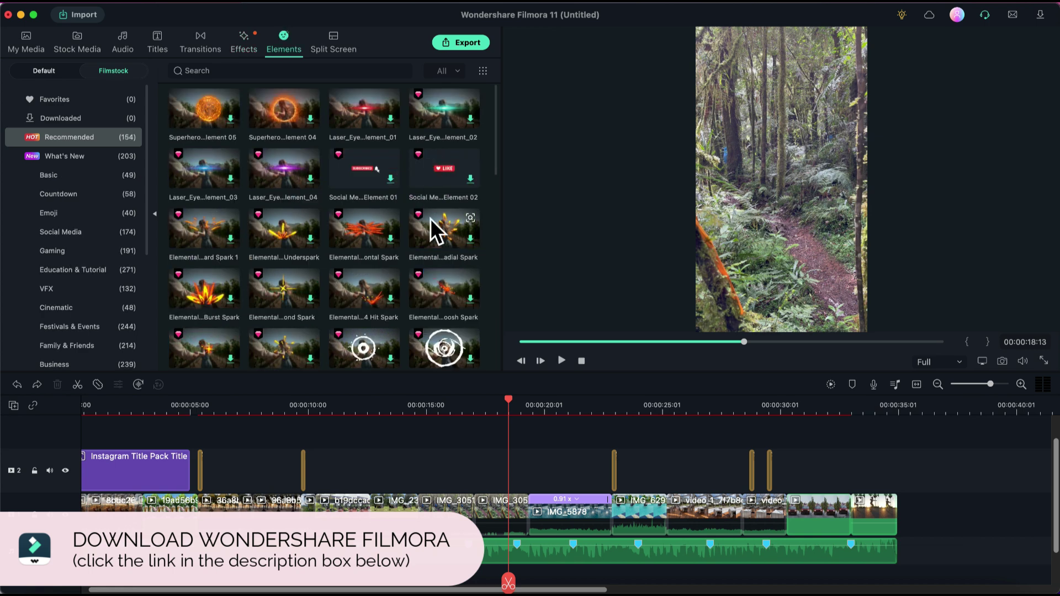
pyautogui.scroll(-5, 427, 215)
pyautogui.click(345, 42)
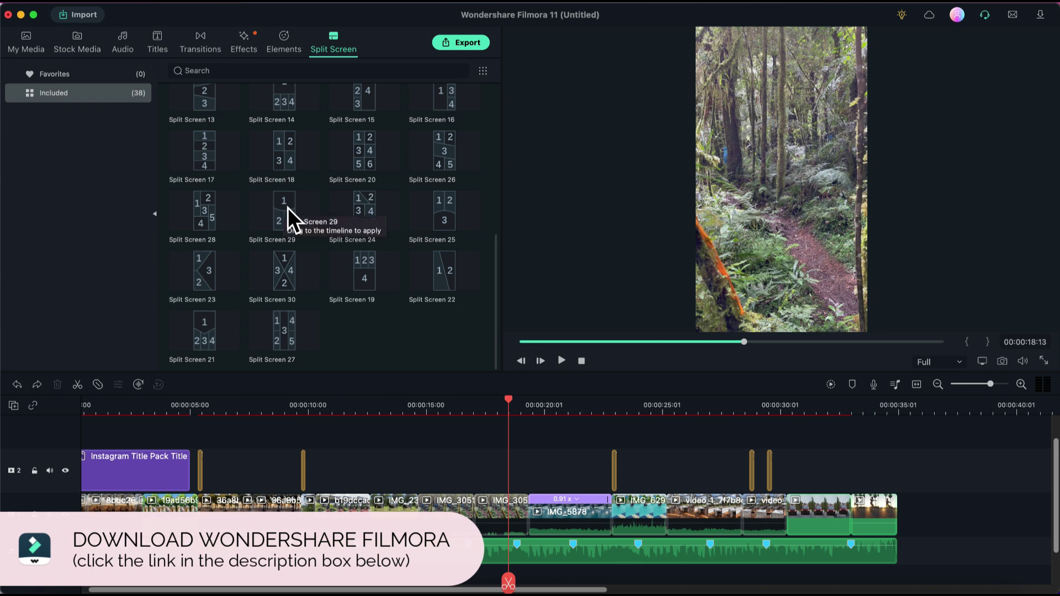
pyautogui.scroll(5, 276, 221)
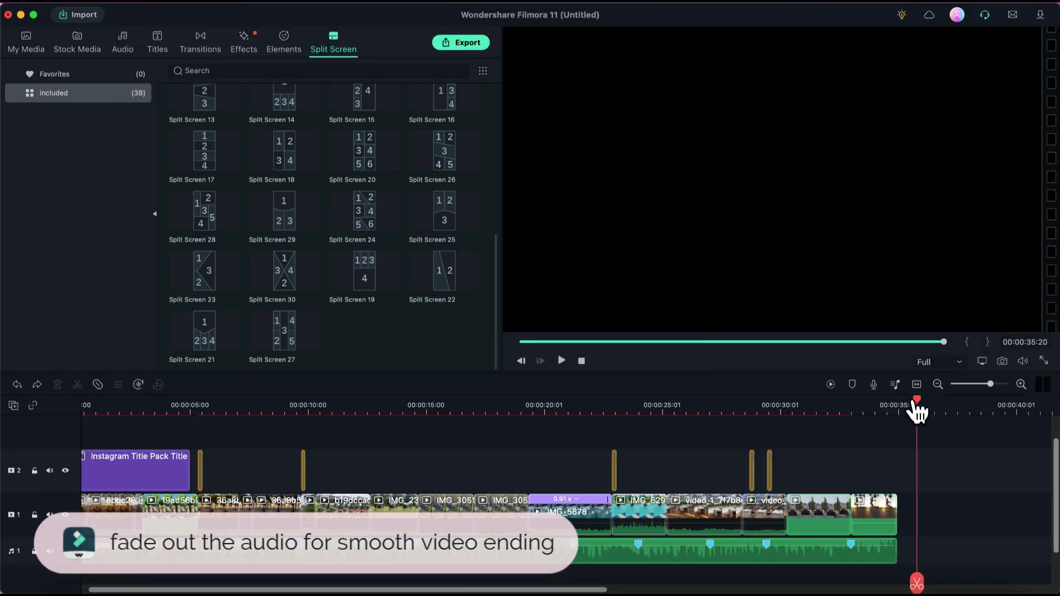
# - Drag the music's fade-out handle leftward so the audio fades out at the reel's end
pyautogui.click(807, 412)
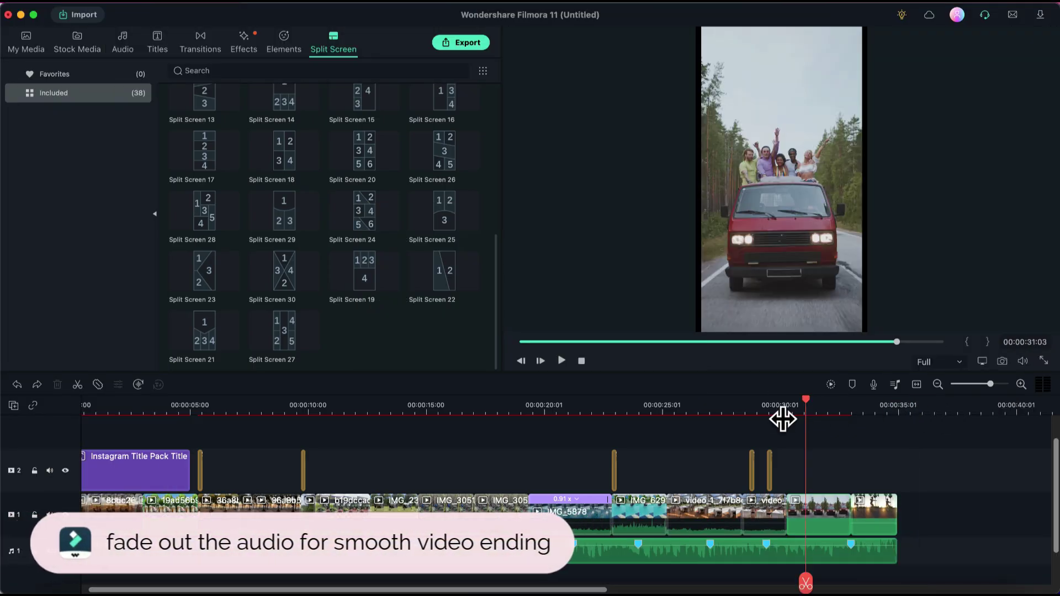
pyautogui.click(687, 409)
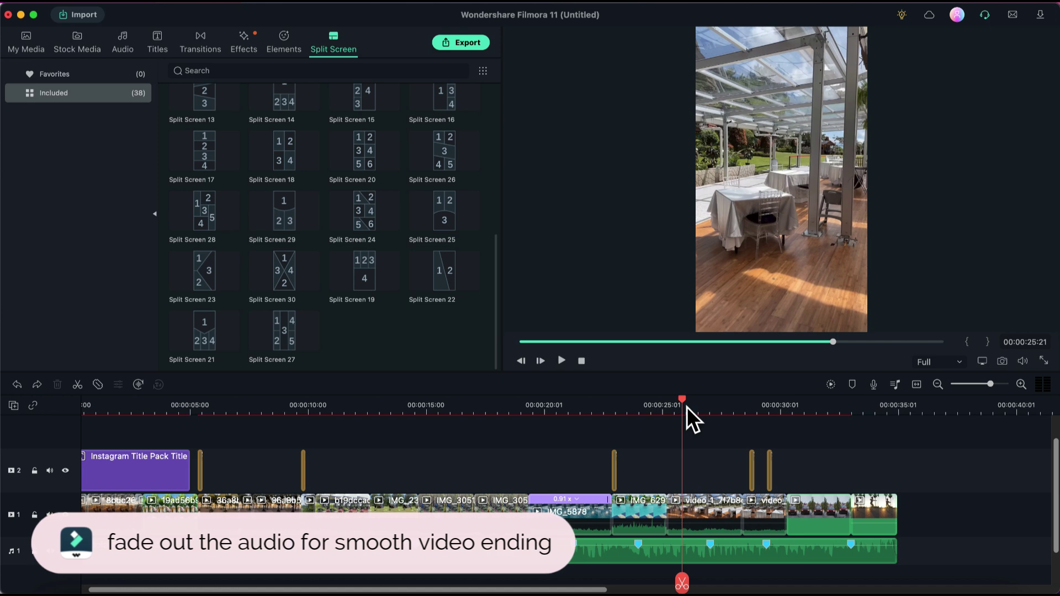
pyautogui.click(905, 409)
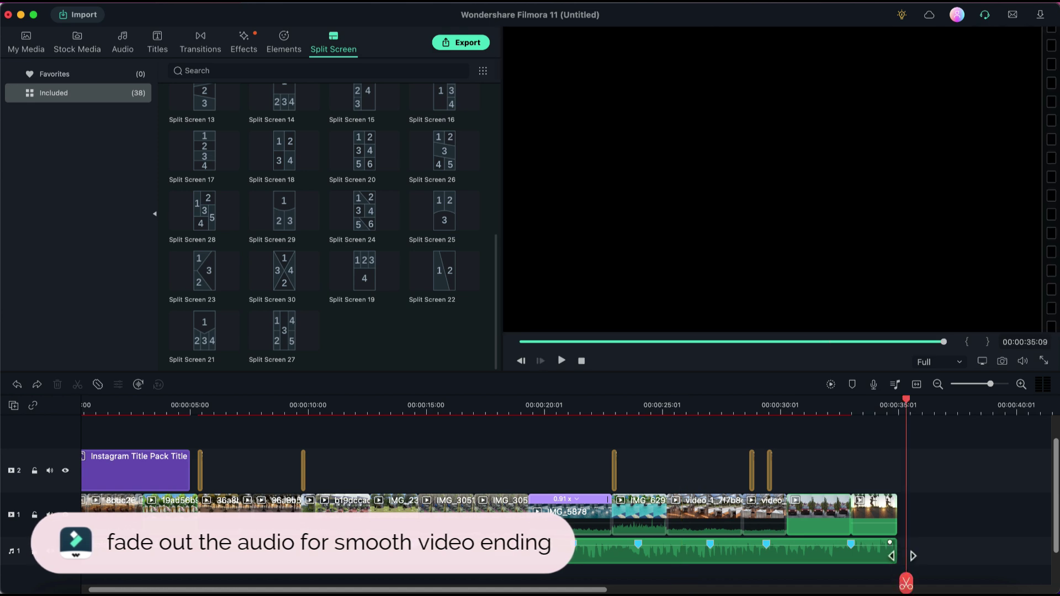
pyautogui.moveTo(902, 556); pyautogui.dragTo(780, 552)
pyautogui.moveTo(907, 409); pyautogui.dragTo(897, 409)
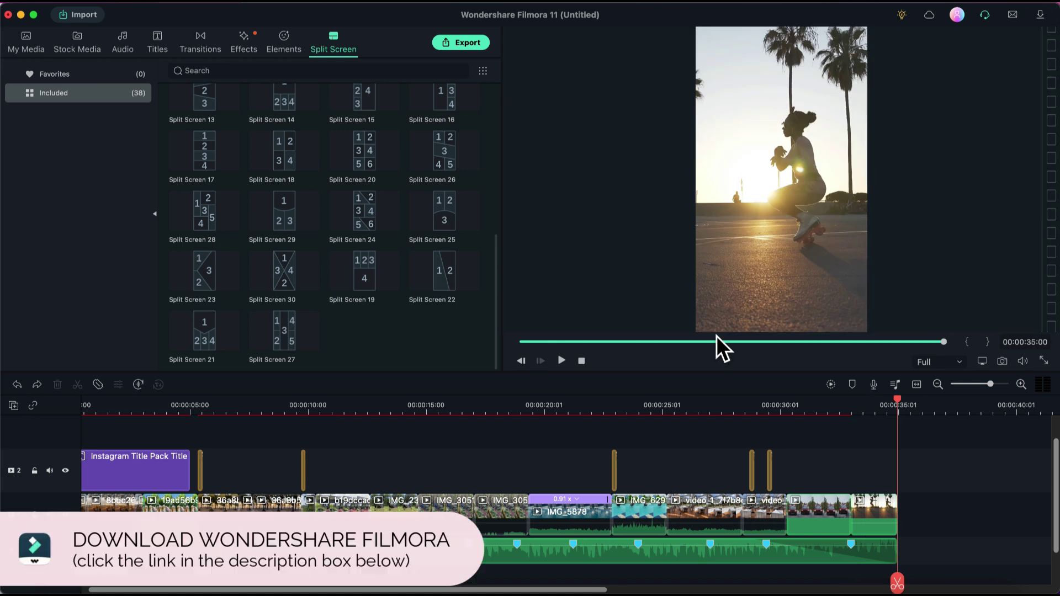
# - Export the reel as MP4 at 30 fps, keeping the bit rate unchanged, and start rendering
pyautogui.click(465, 48)
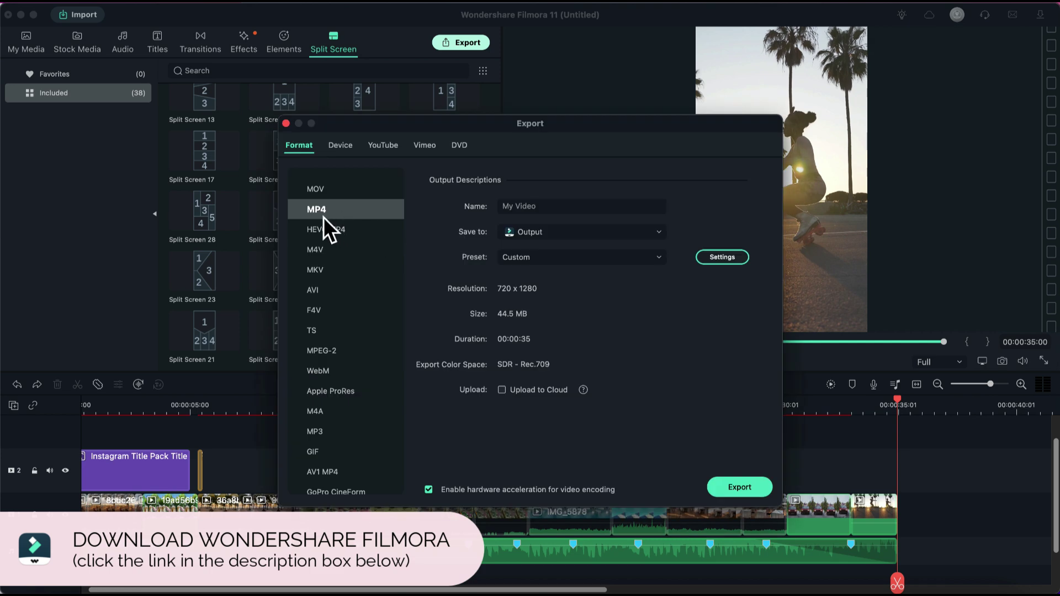
pyautogui.click(722, 257)
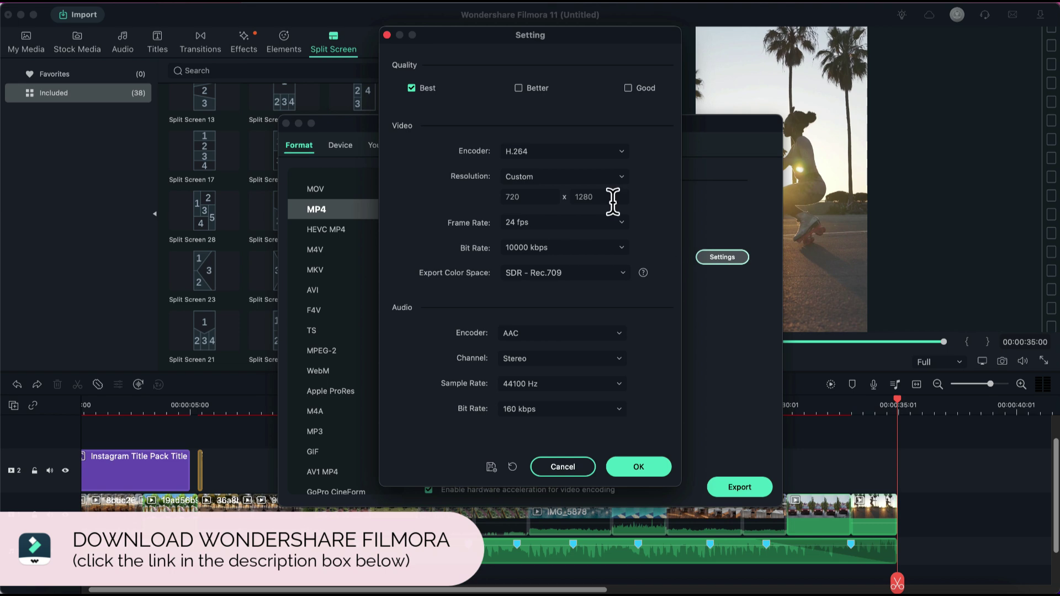
pyautogui.click(552, 248)
pyautogui.click(475, 252)
pyautogui.click(558, 224)
pyautogui.click(552, 268)
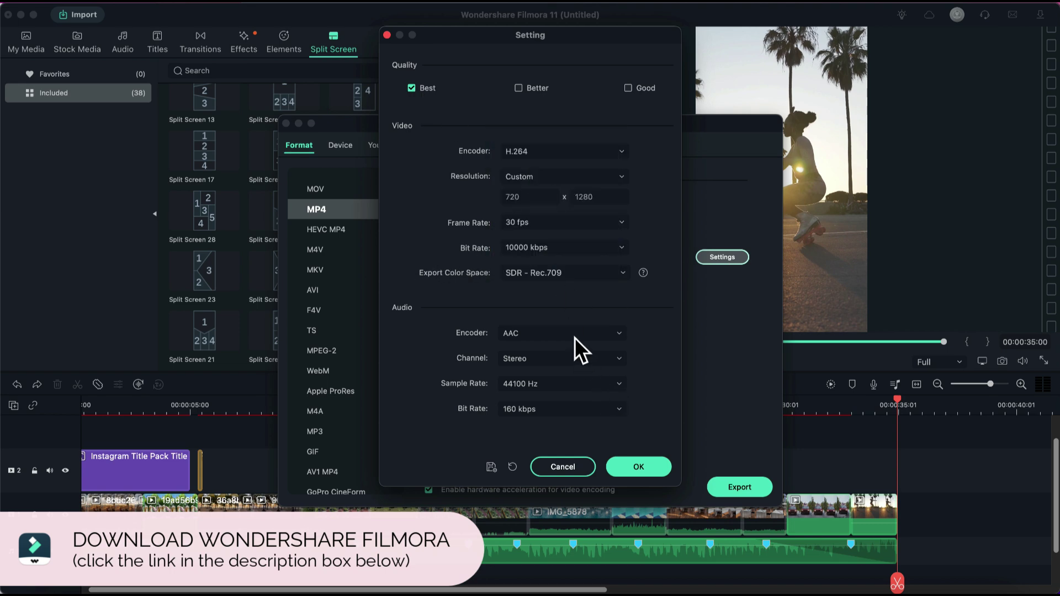
pyautogui.click(639, 466)
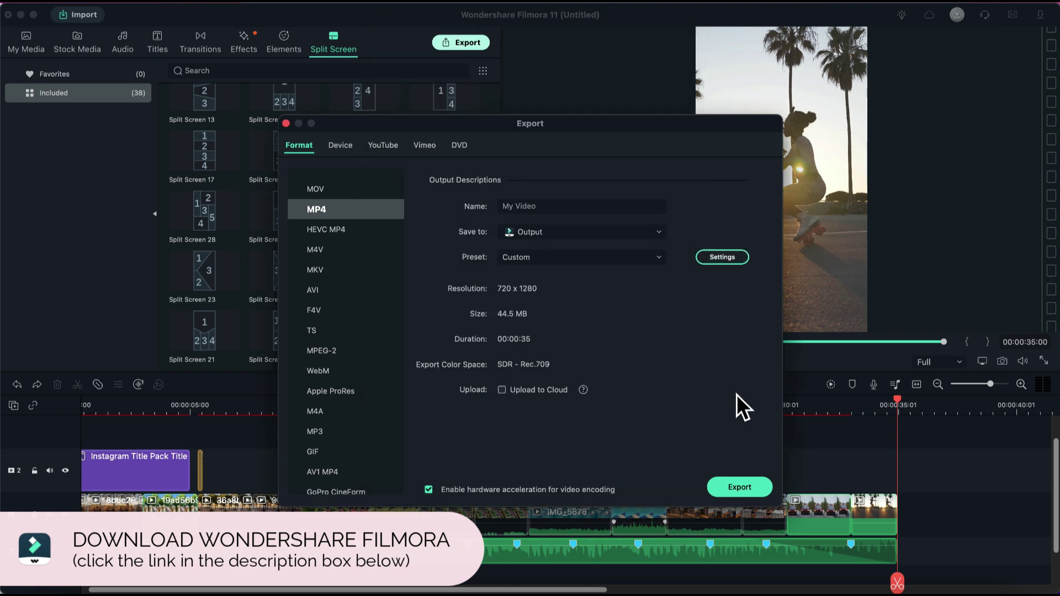
pyautogui.click(746, 490)
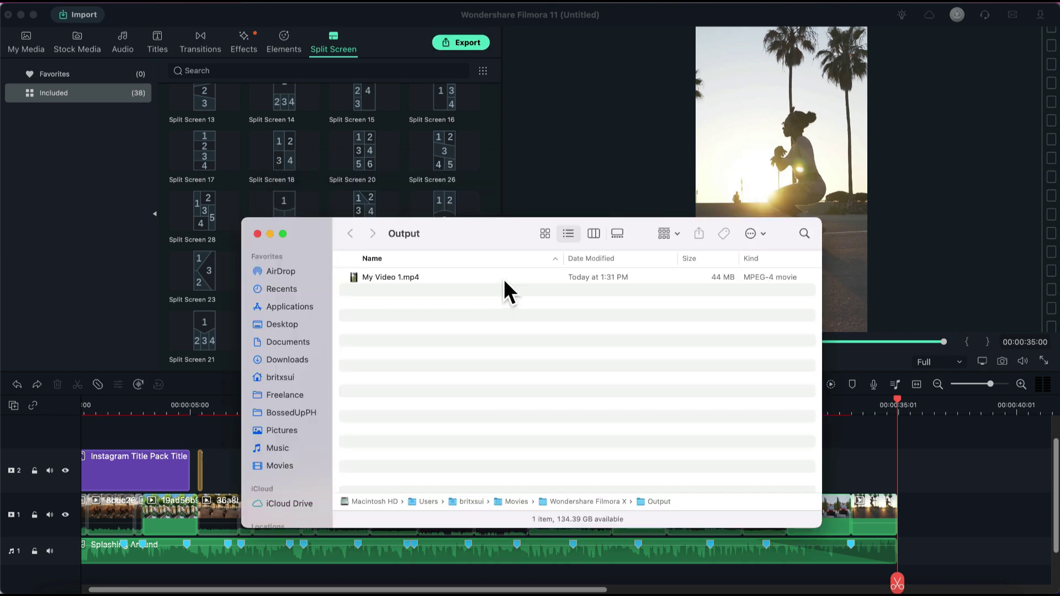
# - Select the exported My Video 1.mp4 in Finder's Output folder
pyautogui.click(503, 280)
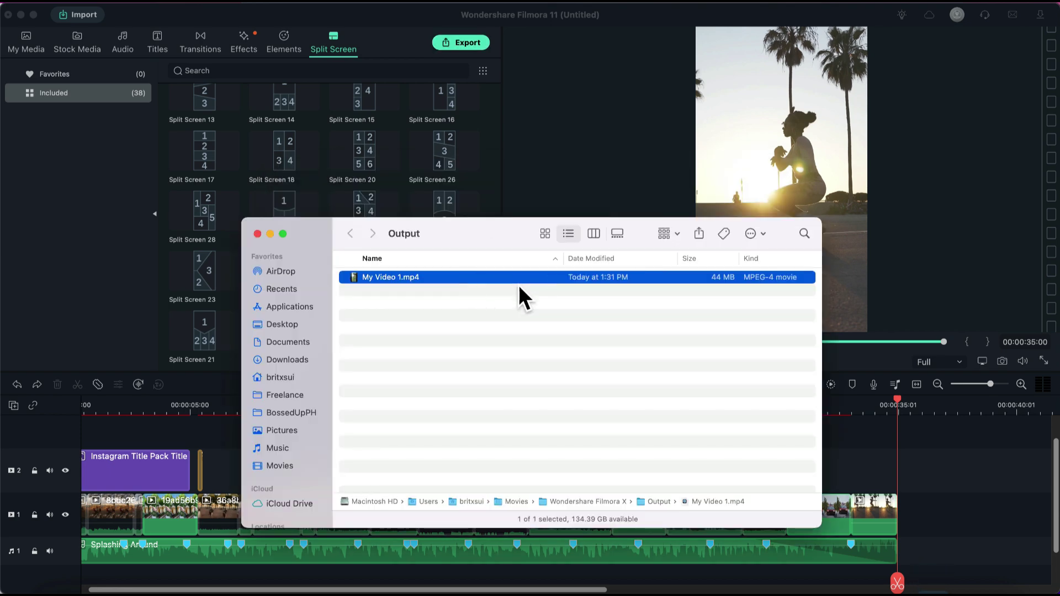
# - Play My Video 1.mp4 in QuickTime Player to review the portrait GOOD LIFE reel
pyautogui.doubleClick(519, 285)
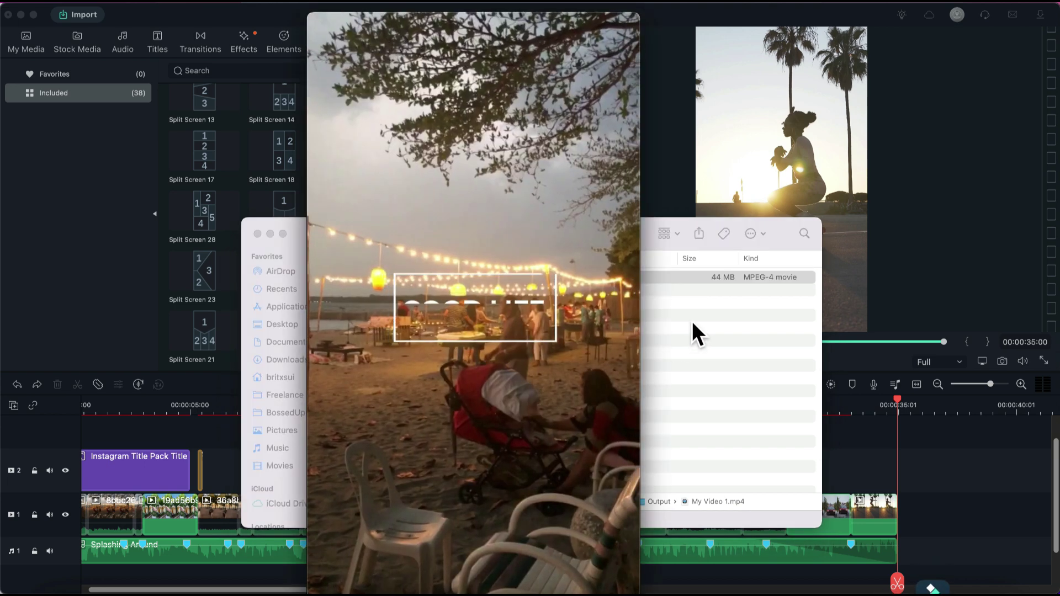